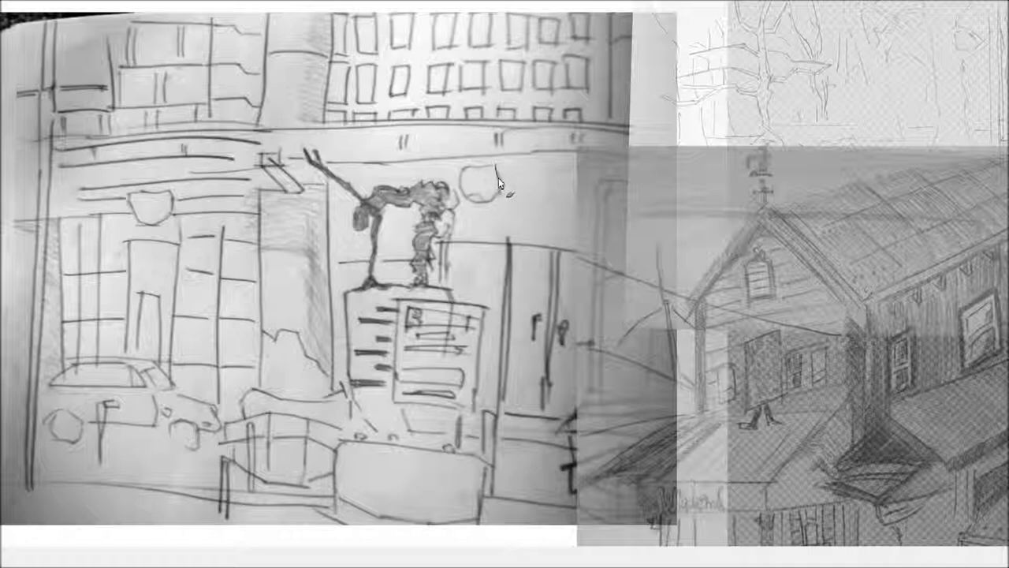
# Step: Trace the awning edges, the statue and the doorway's walls and interior in red
pyautogui.moveTo(568, 153)
pyautogui.mouseDown()
pyautogui.moveTo(280, 158)
pyautogui.moveTo(272, 173)
pyautogui.moveTo(303, 192)
pyautogui.moveTo(306, 150)
pyautogui.moveTo(345, 180)
pyautogui.moveTo(357, 231)
pyautogui.moveTo(376, 247)
pyautogui.moveTo(359, 289)
pyautogui.mouseUp()
pyautogui.moveTo(377, 221)
pyautogui.mouseDown()
pyautogui.moveTo(407, 193)
pyautogui.moveTo(457, 207)
pyautogui.moveTo(430, 236)
pyautogui.moveTo(415, 222)
pyautogui.moveTo(413, 260)
pyautogui.moveTo(442, 304)
pyautogui.moveTo(436, 203)
pyautogui.mouseUp()
pyautogui.moveTo(330, 175); pyautogui.dragTo(331, 394)
pyautogui.moveTo(260, 191)
pyautogui.mouseDown()
pyautogui.moveTo(261, 392)
pyautogui.moveTo(288, 347)
pyautogui.moveTo(308, 360)
pyautogui.mouseUp()
pyautogui.moveTo(304, 315); pyautogui.dragTo(319, 362)
pyautogui.moveTo(263, 248); pyautogui.dragTo(308, 331)
pyautogui.moveTo(629, 126)
pyautogui.mouseDown()
pyautogui.moveTo(533, 118)
pyautogui.moveTo(50, 144)
pyautogui.mouseUp()
# Step: Trace the upper building's corner, ledge and first columns of windows
pyautogui.moveTo(331, 16); pyautogui.dragTo(323, 126)
pyautogui.moveTo(267, 16); pyautogui.dragTo(261, 126)
pyautogui.moveTo(327, 50); pyautogui.dragTo(263, 53)
pyautogui.moveTo(356, 17)
pyautogui.mouseDown()
pyautogui.moveTo(375, 55)
pyautogui.moveTo(363, 79)
pyautogui.moveTo(375, 101)
pyautogui.mouseUp()
pyautogui.moveTo(330, 63)
pyautogui.mouseDown()
pyautogui.moveTo(347, 106)
pyautogui.moveTo(373, 123)
pyautogui.moveTo(416, 125)
pyautogui.mouseUp()
pyautogui.moveTo(391, 63); pyautogui.dragTo(409, 101)
pyautogui.moveTo(393, 18); pyautogui.dragTo(410, 55)
pyautogui.moveTo(432, 17)
pyautogui.mouseDown()
pyautogui.moveTo(451, 55)
pyautogui.moveTo(432, 108)
pyautogui.moveTo(442, 119)
pyautogui.mouseUp()
# Step: Outline the remaining window columns to the top right, then the lower storefront's top edge
pyautogui.moveTo(472, 62); pyautogui.dragTo(489, 98)
pyautogui.moveTo(472, 17); pyautogui.dragTo(490, 57)
pyautogui.moveTo(467, 109); pyautogui.dragTo(515, 120)
pyautogui.moveTo(505, 63); pyautogui.dragTo(523, 98)
pyautogui.moveTo(514, 20)
pyautogui.mouseDown()
pyautogui.moveTo(526, 63)
pyautogui.moveTo(553, 93)
pyautogui.mouseUp()
pyautogui.moveTo(567, 58); pyautogui.dragTo(566, 87)
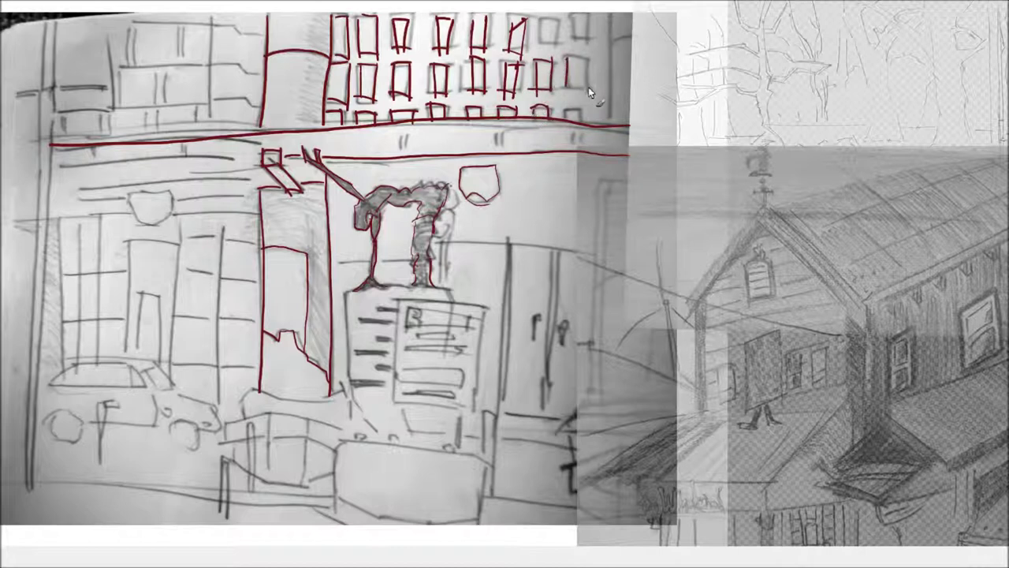
pyautogui.moveTo(578, 22)
pyautogui.mouseDown()
pyautogui.moveTo(591, 44)
pyautogui.moveTo(562, 49)
pyautogui.moveTo(674, 48)
pyautogui.mouseUp()
pyautogui.moveTo(609, 17); pyautogui.dragTo(610, 69)
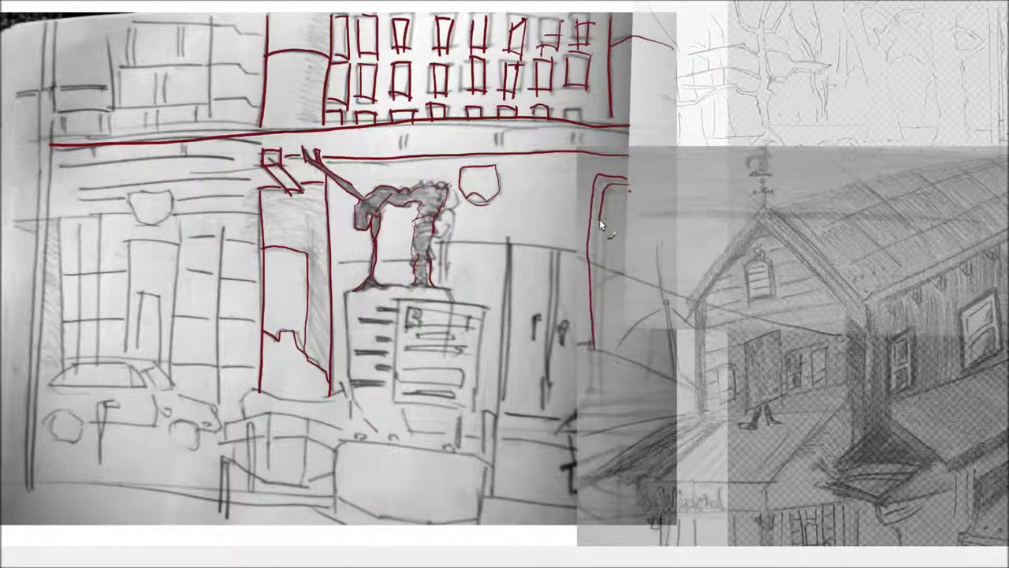
pyautogui.moveTo(546, 251)
pyautogui.mouseDown()
pyautogui.moveTo(346, 261)
pyautogui.moveTo(183, 234)
pyautogui.moveTo(218, 410)
pyautogui.mouseUp()
pyautogui.moveTo(179, 270); pyautogui.dragTo(257, 275)
# Step: Trace the left storefront's window bars, door frame, round sign and top edge
pyautogui.moveTo(170, 315); pyautogui.dragTo(254, 318)
pyautogui.moveTo(173, 362); pyautogui.dragTo(225, 365)
pyautogui.moveTo(137, 347)
pyautogui.mouseDown()
pyautogui.moveTo(149, 291)
pyautogui.moveTo(157, 356)
pyautogui.mouseUp()
pyautogui.moveTo(180, 233); pyautogui.dragTo(128, 350)
pyautogui.moveTo(127, 192); pyautogui.dragTo(176, 190)
pyautogui.moveTo(262, 213); pyautogui.dragTo(28, 220)
pyautogui.moveTo(126, 199); pyautogui.dragTo(80, 199)
pyautogui.moveTo(247, 183)
pyautogui.mouseDown()
pyautogui.moveTo(120, 195)
pyautogui.moveTo(81, 178)
pyautogui.moveTo(178, 197)
pyautogui.mouseUp()
pyautogui.moveTo(252, 158)
pyautogui.mouseDown()
pyautogui.moveTo(50, 157)
pyautogui.moveTo(30, 481)
pyautogui.mouseUp()
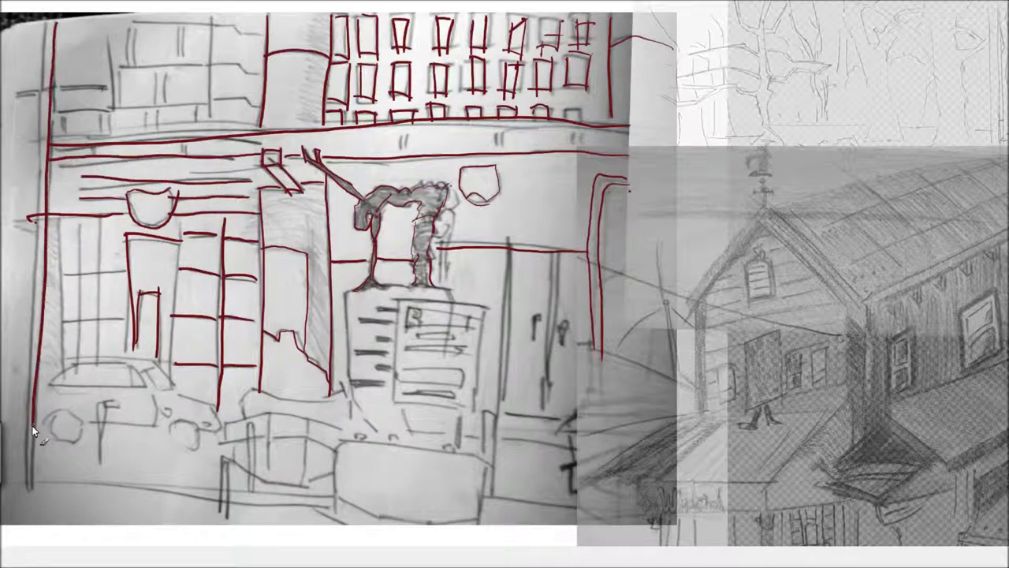
# Step: Trace the scene's left edge, the storefront mullions and the parked car with its wheels
pyautogui.moveTo(44, 22); pyautogui.dragTo(26, 481)
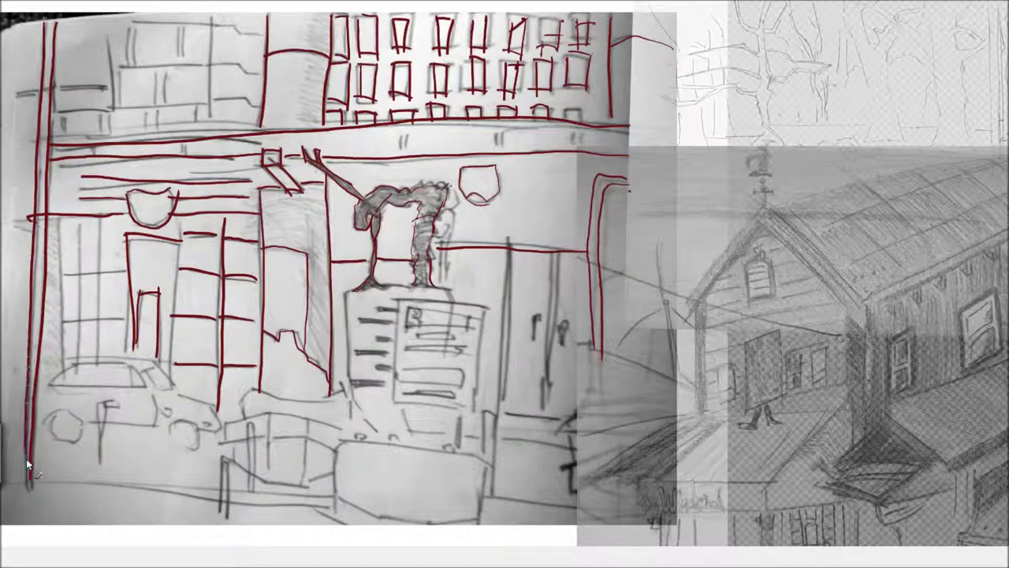
pyautogui.moveTo(154, 423)
pyautogui.mouseDown()
pyautogui.moveTo(82, 422)
pyautogui.moveTo(178, 386)
pyautogui.mouseUp()
pyautogui.moveTo(134, 359); pyautogui.dragTo(74, 358)
pyautogui.moveTo(99, 215)
pyautogui.mouseDown()
pyautogui.moveTo(97, 353)
pyautogui.moveTo(77, 356)
pyautogui.mouseUp()
pyautogui.moveTo(126, 271); pyautogui.dragTo(66, 272)
pyautogui.moveTo(132, 315); pyautogui.dragTo(63, 317)
pyautogui.moveTo(61, 215); pyautogui.dragTo(53, 391)
pyautogui.moveTo(150, 393)
pyautogui.mouseDown()
pyautogui.moveTo(130, 366)
pyautogui.moveTo(65, 369)
pyautogui.moveTo(51, 384)
pyautogui.mouseUp()
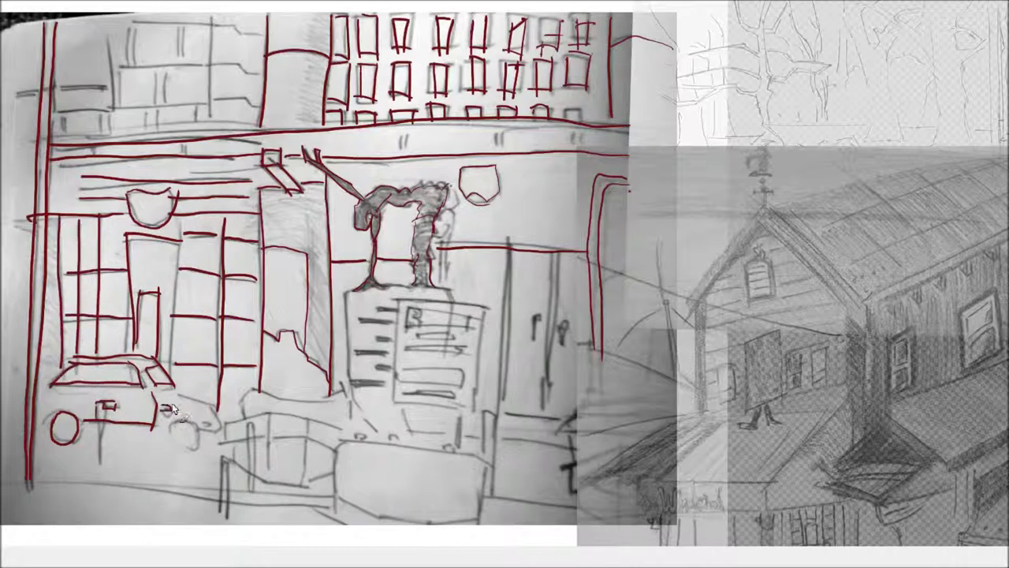
pyautogui.moveTo(197, 444); pyautogui.dragTo(200, 432)
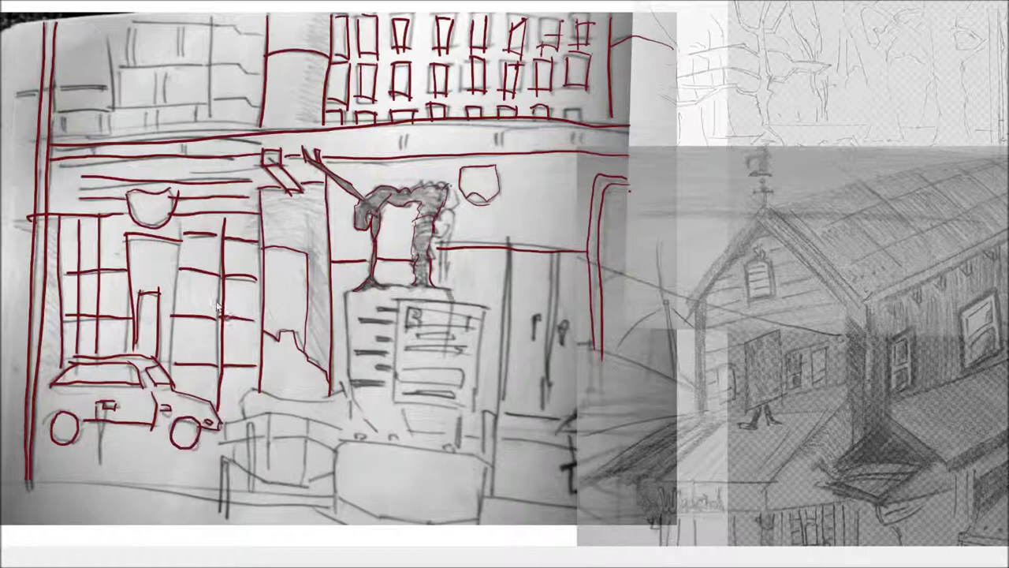
# Step: Outline the bench, its legs and ground line, the crate edge and the nearby posts
pyautogui.moveTo(344, 386)
pyautogui.mouseDown()
pyautogui.moveTo(352, 422)
pyautogui.moveTo(236, 392)
pyautogui.mouseUp()
pyautogui.moveTo(306, 418)
pyautogui.mouseDown()
pyautogui.moveTo(308, 440)
pyautogui.moveTo(262, 410)
pyautogui.moveTo(320, 443)
pyautogui.mouseUp()
pyautogui.moveTo(274, 408)
pyautogui.mouseDown()
pyautogui.moveTo(226, 426)
pyautogui.moveTo(252, 495)
pyautogui.mouseUp()
pyautogui.moveTo(222, 455); pyautogui.dragTo(250, 476)
pyautogui.moveTo(252, 483)
pyautogui.mouseDown()
pyautogui.moveTo(316, 483)
pyautogui.moveTo(333, 469)
pyautogui.mouseUp()
pyautogui.moveTo(355, 435); pyautogui.dragTo(363, 428)
pyautogui.moveTo(481, 470); pyautogui.dragTo(336, 440)
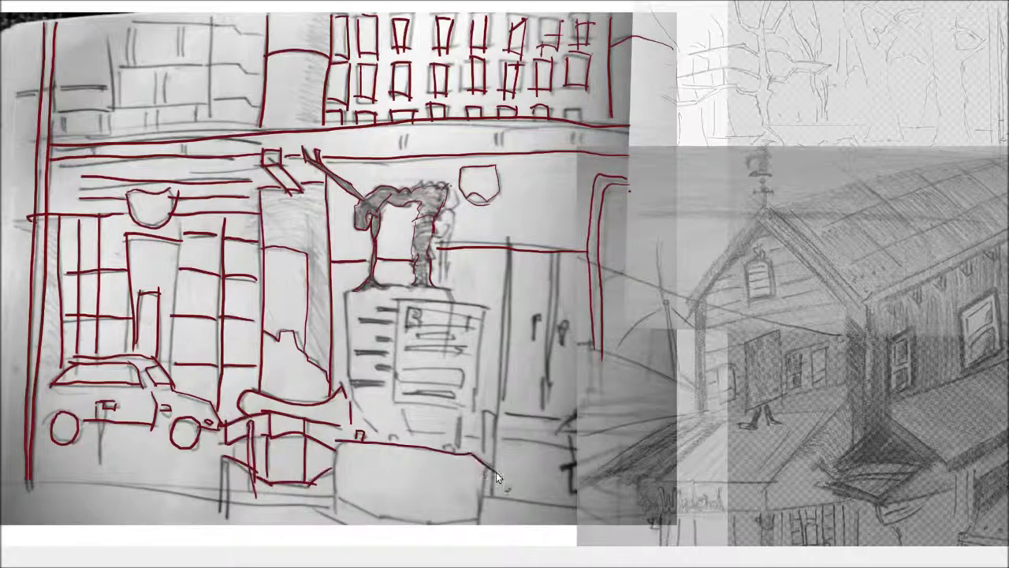
pyautogui.moveTo(484, 514)
pyautogui.mouseDown()
pyautogui.moveTo(485, 408)
pyautogui.moveTo(497, 467)
pyautogui.mouseUp()
pyautogui.moveTo(504, 246); pyautogui.dragTo(511, 393)
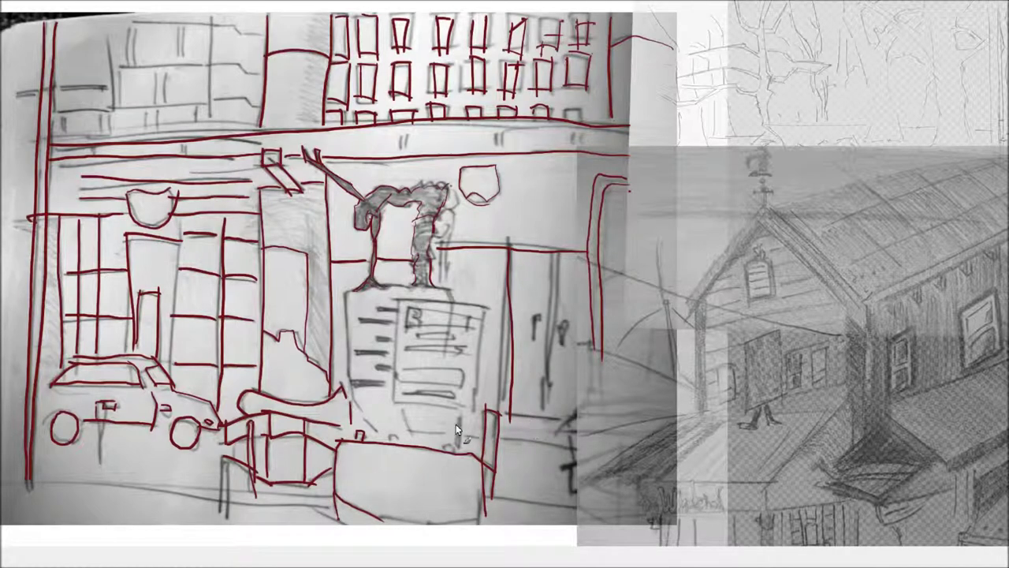
# Step: Bring up the taskbar and check the screen recorder
pyautogui.press('super')
pyautogui.press('super')
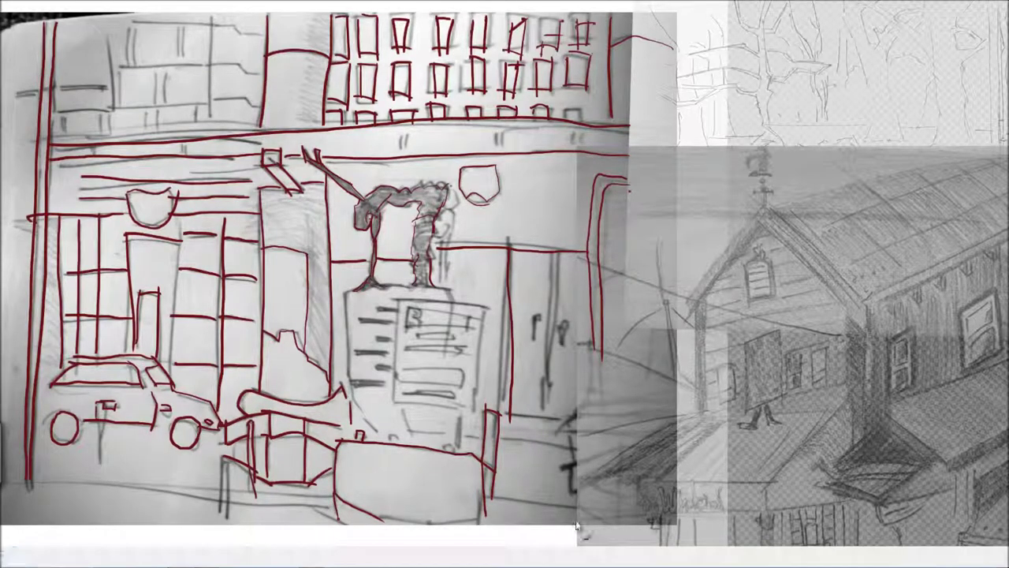
pyautogui.press('super')
pyautogui.click(902, 561)
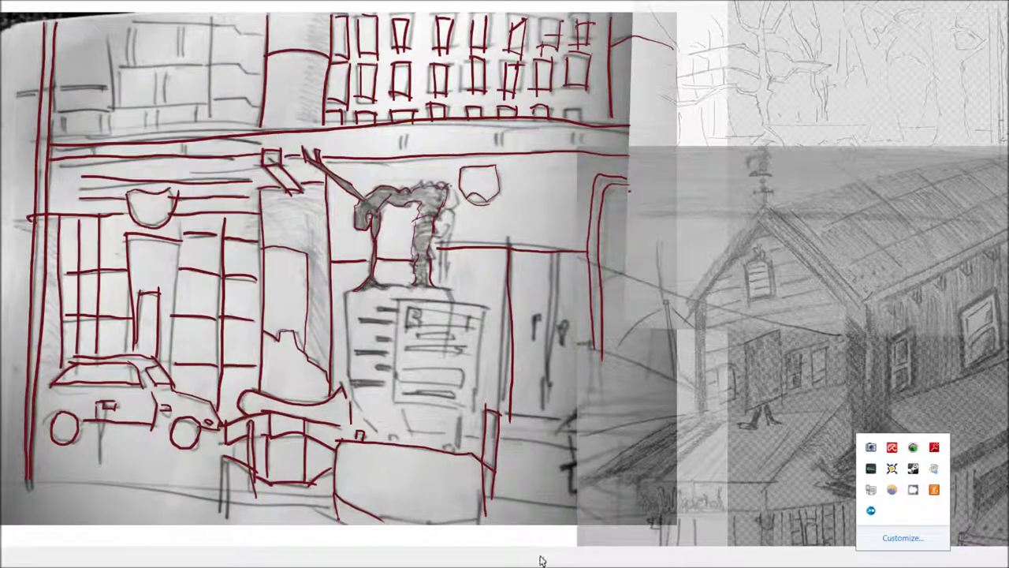
# Step: Trace the two posts by the house and the long lines across and behind it
pyautogui.moveTo(547, 365); pyautogui.dragTo(545, 413)
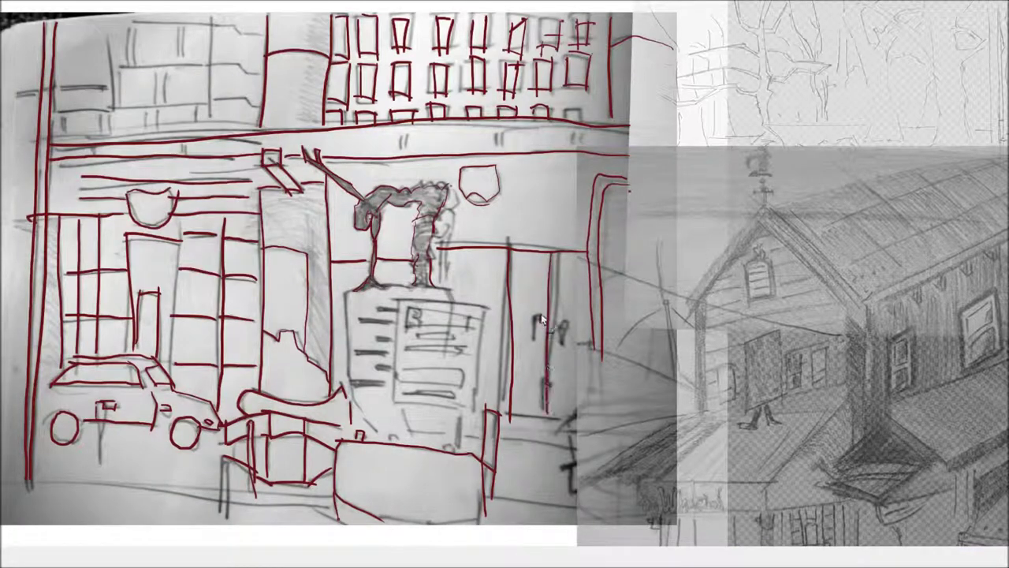
pyautogui.moveTo(556, 275); pyautogui.dragTo(550, 412)
pyautogui.moveTo(839, 335); pyautogui.dragTo(585, 266)
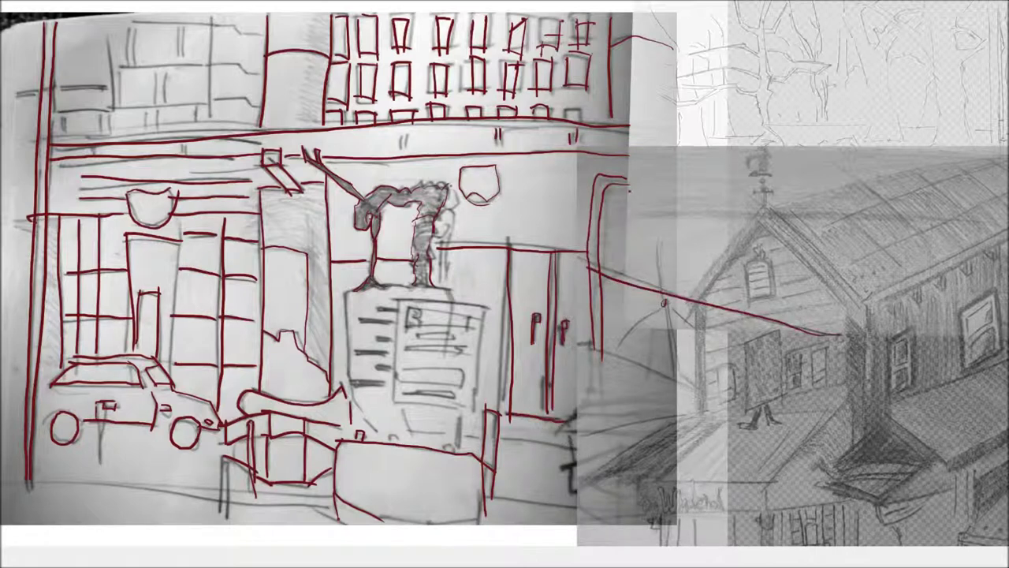
pyautogui.moveTo(631, 155); pyautogui.dragTo(950, 158)
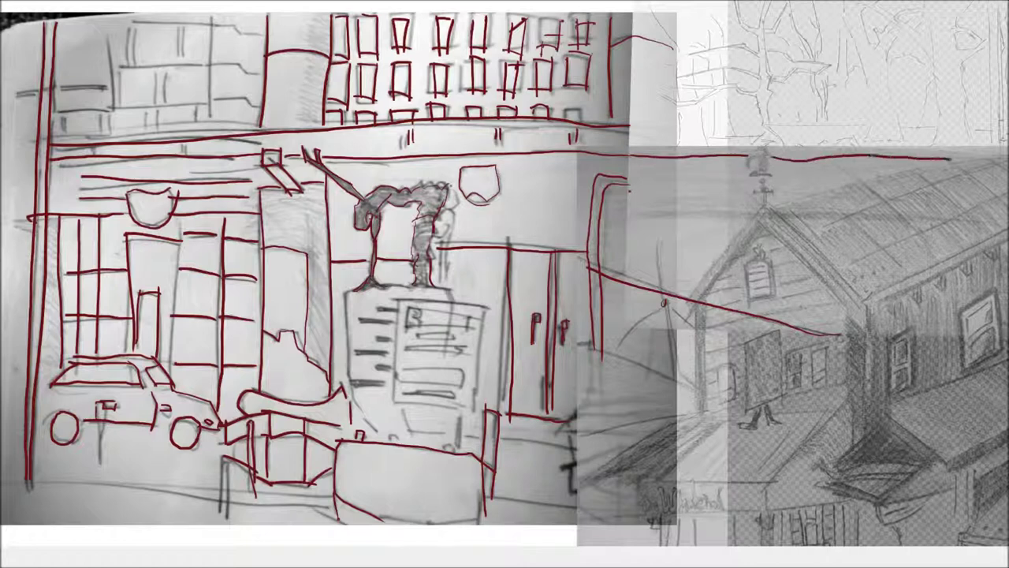
# Step: Add a horizontal line among the trees and trace the tree trunks and branches
pyautogui.moveTo(769, 122); pyautogui.dragTo(868, 122)
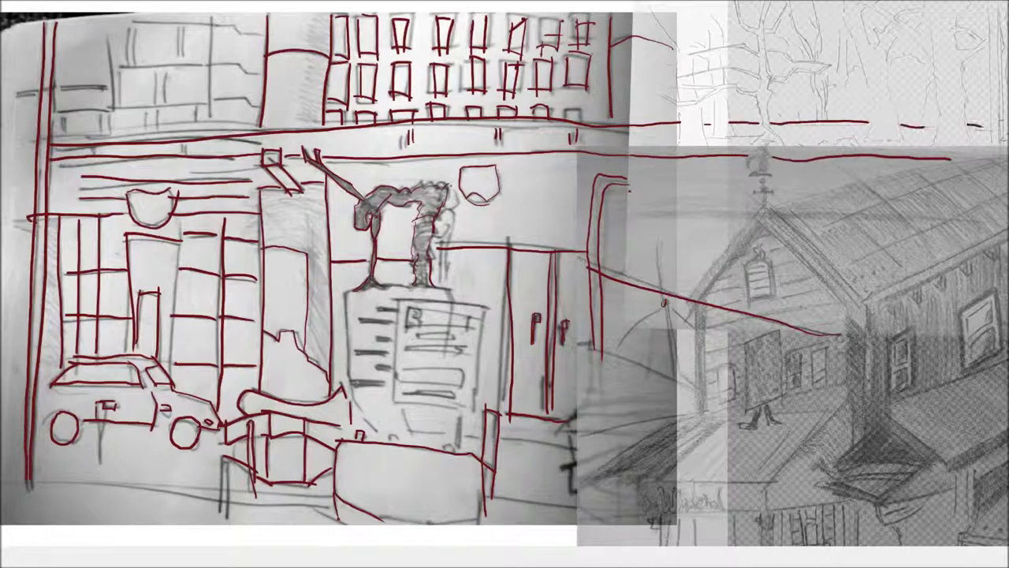
pyautogui.moveTo(671, 159); pyautogui.dragTo(672, 249)
pyautogui.moveTo(705, 158)
pyautogui.mouseDown()
pyautogui.moveTo(693, 175)
pyautogui.moveTo(700, 272)
pyautogui.mouseUp()
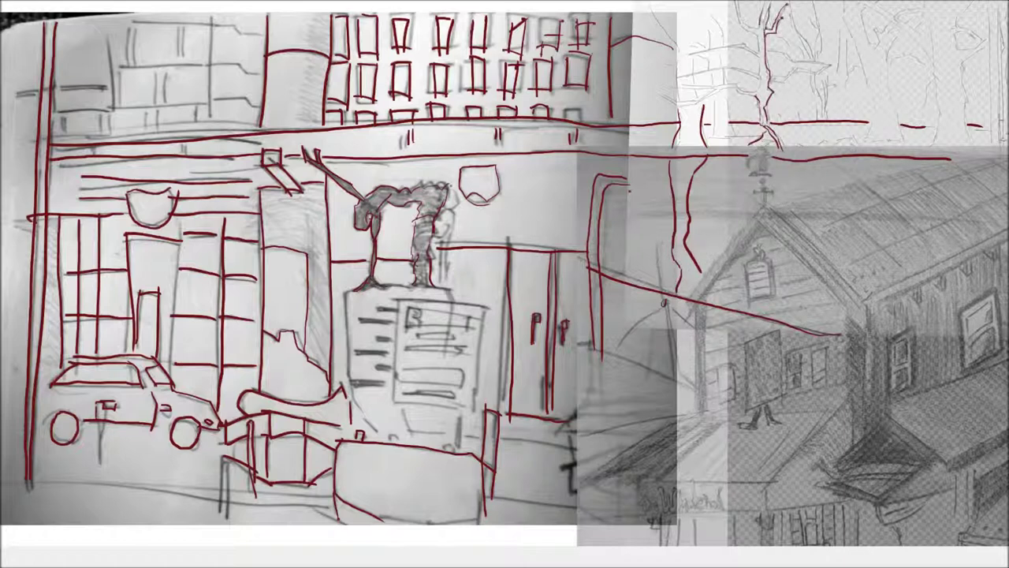
pyautogui.moveTo(728, 47); pyautogui.dragTo(688, 53)
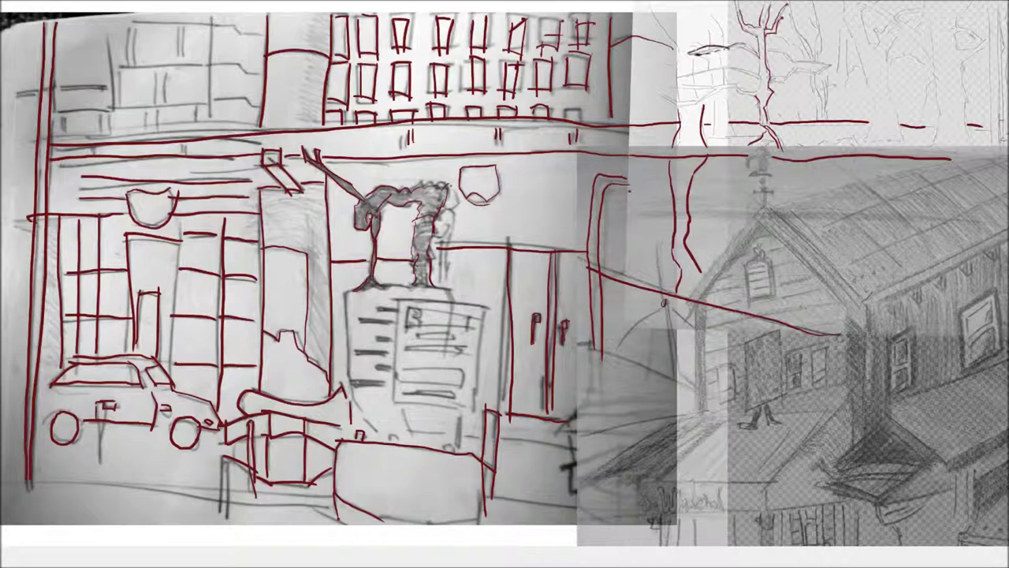
pyautogui.moveTo(760, 82); pyautogui.dragTo(706, 69)
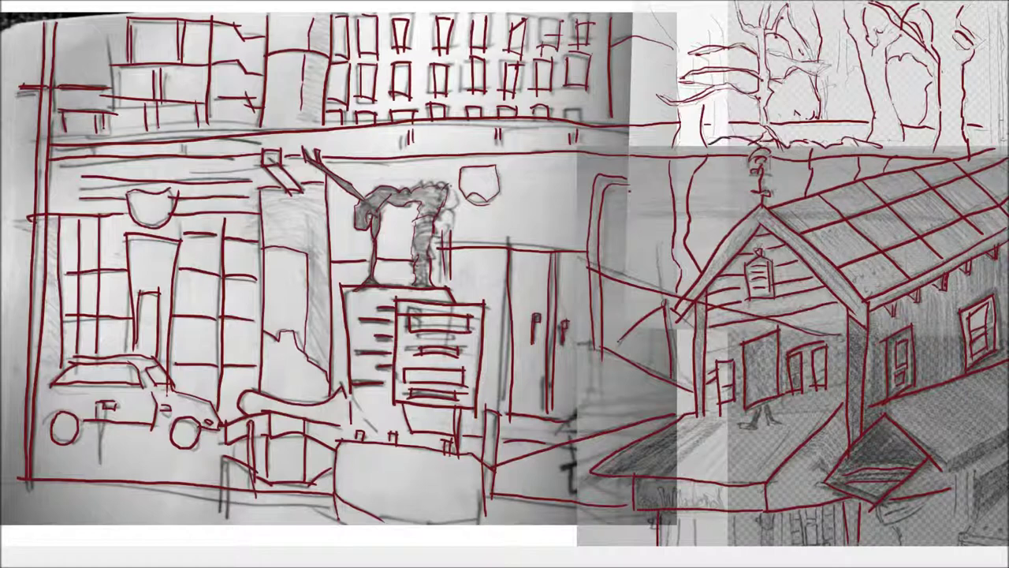
# Step: Shade the house's left post in grey
pyautogui.moveTo(691, 381); pyautogui.dragTo(699, 374)
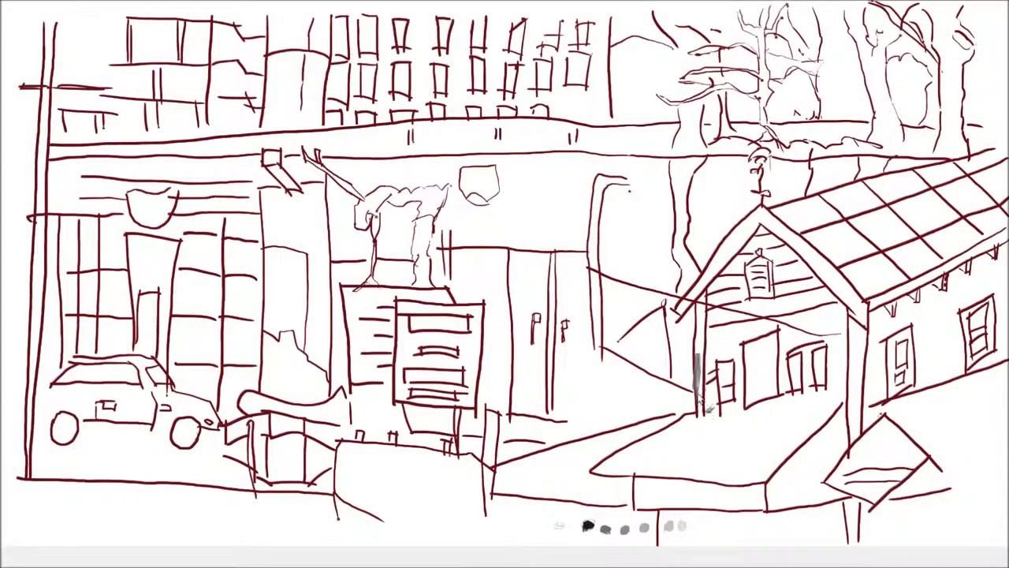
# Step: Shade the house's front posts and thick left roof edge in grey
pyautogui.moveTo(700, 304); pyautogui.dragTo(701, 363)
pyautogui.moveTo(851, 362); pyautogui.dragTo(868, 346)
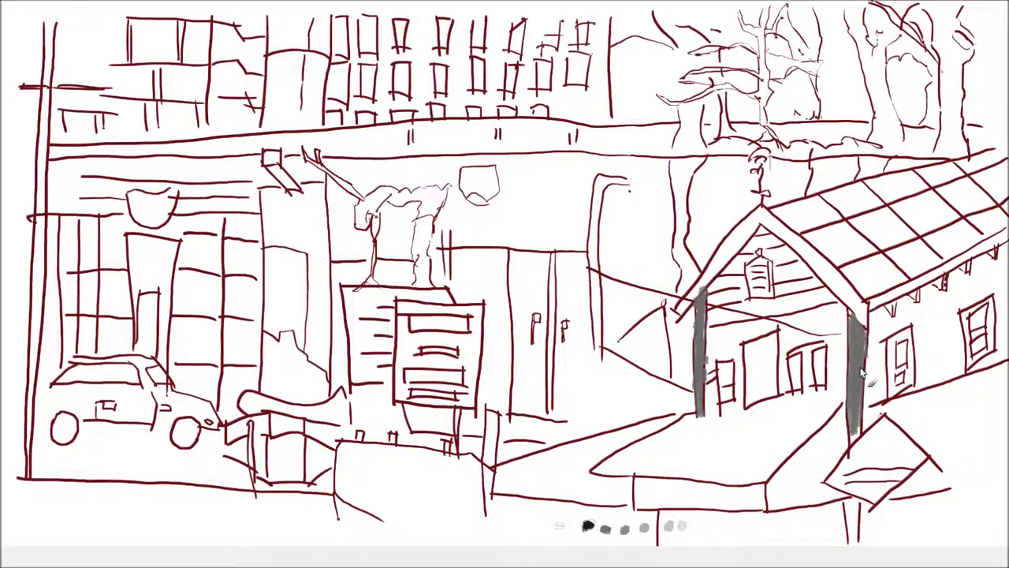
pyautogui.moveTo(852, 544); pyautogui.dragTo(851, 502)
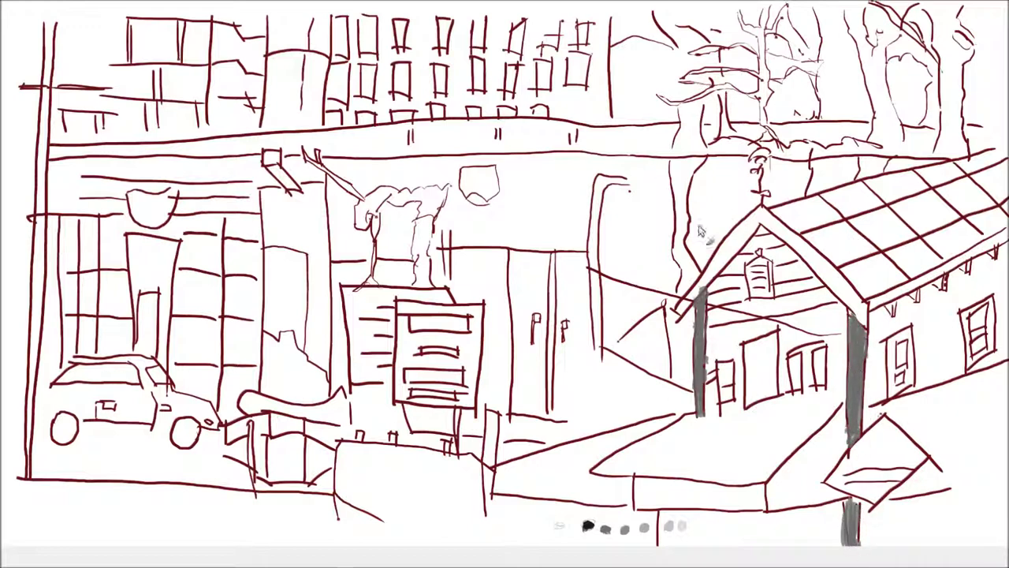
pyautogui.moveTo(709, 268)
pyautogui.mouseDown()
pyautogui.moveTo(741, 248)
pyautogui.moveTo(763, 211)
pyautogui.moveTo(868, 337)
pyautogui.mouseUp()
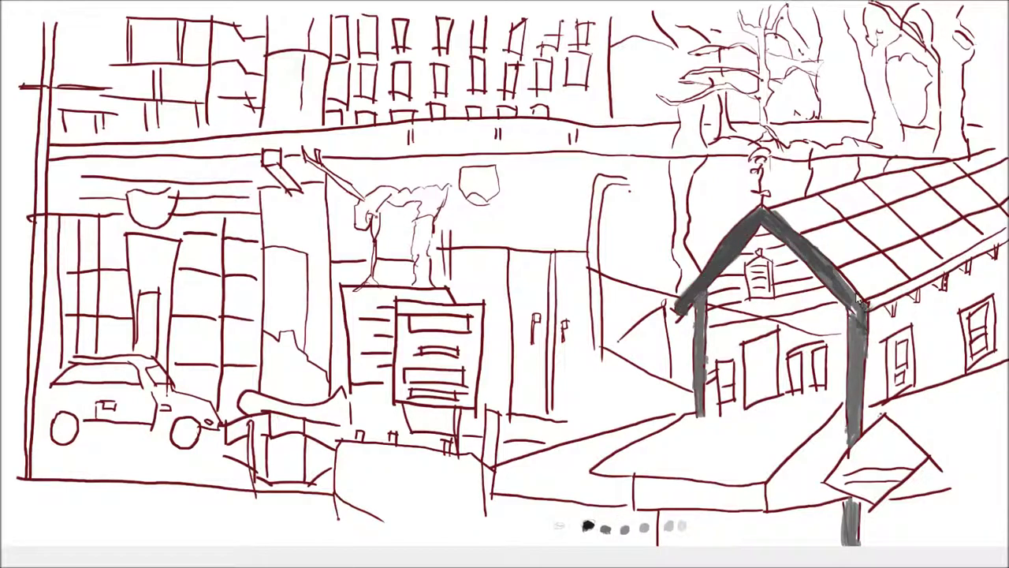
# Step: Switch to a new filling brush and fill a roof cell light grey
pyautogui.rightClick(853, 341)
pyautogui.moveTo(743, 494)
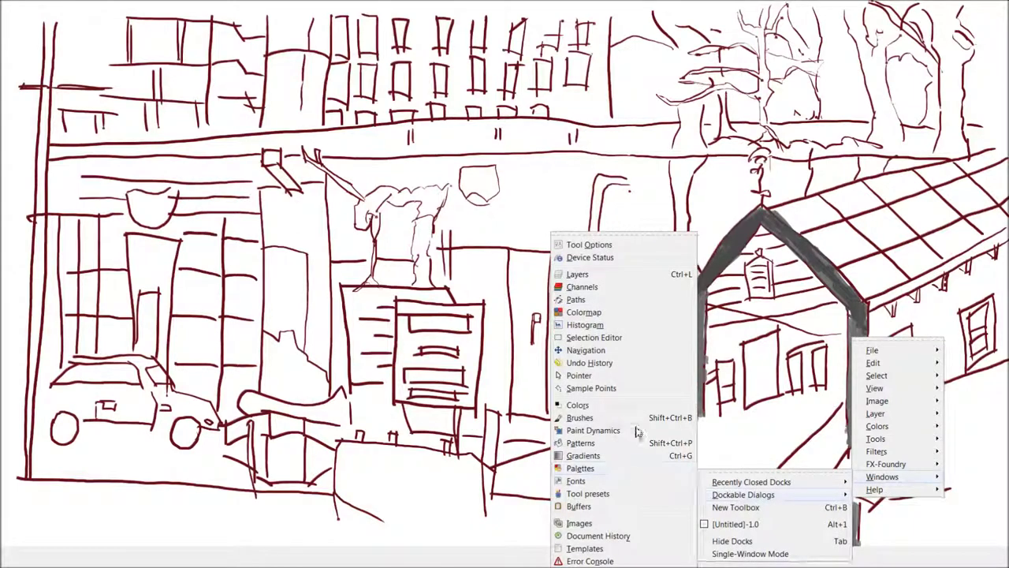
pyautogui.click(579, 417)
pyautogui.click(623, 425)
pyautogui.click(693, 357)
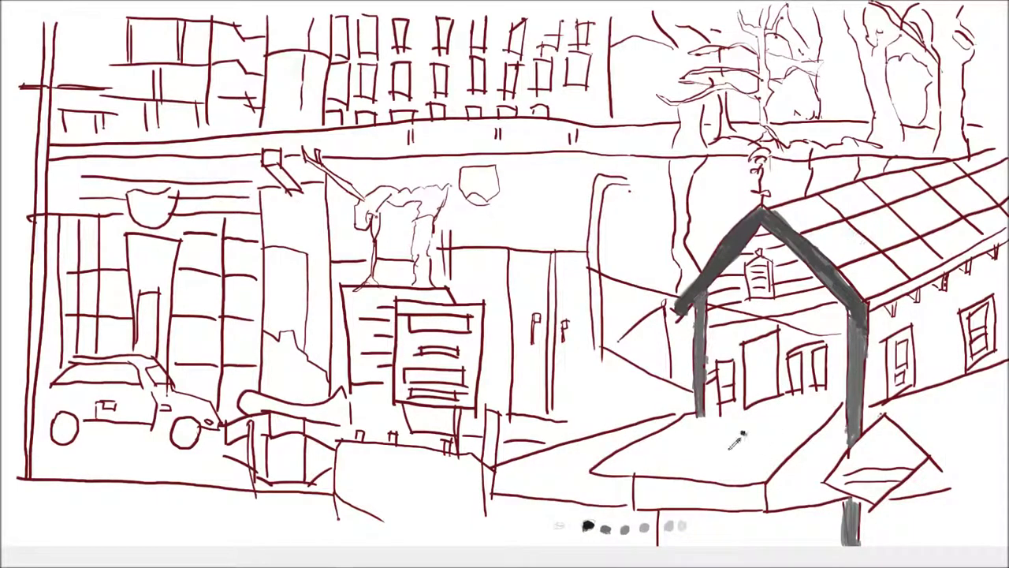
pyautogui.moveTo(885, 267)
pyautogui.mouseDown()
pyautogui.moveTo(872, 301)
pyautogui.moveTo(873, 288)
pyautogui.mouseUp()
# Step: Fill alternating roof cells and the house door with light grey
pyautogui.moveTo(909, 239); pyautogui.dragTo(889, 232)
pyautogui.moveTo(924, 185)
pyautogui.mouseDown()
pyautogui.moveTo(891, 196)
pyautogui.moveTo(881, 183)
pyautogui.moveTo(896, 192)
pyautogui.mouseUp()
pyautogui.moveTo(825, 218)
pyautogui.mouseDown()
pyautogui.moveTo(792, 225)
pyautogui.moveTo(822, 220)
pyautogui.mouseUp()
pyautogui.moveTo(972, 249)
pyautogui.mouseDown()
pyautogui.moveTo(934, 233)
pyautogui.moveTo(954, 252)
pyautogui.moveTo(994, 210)
pyautogui.moveTo(954, 189)
pyautogui.moveTo(942, 209)
pyautogui.moveTo(978, 205)
pyautogui.moveTo(1001, 153)
pyautogui.moveTo(978, 166)
pyautogui.mouseUp()
pyautogui.moveTo(765, 356)
pyautogui.mouseDown()
pyautogui.moveTo(781, 387)
pyautogui.moveTo(757, 339)
pyautogui.moveTo(765, 412)
pyautogui.moveTo(757, 405)
pyautogui.mouseUp()
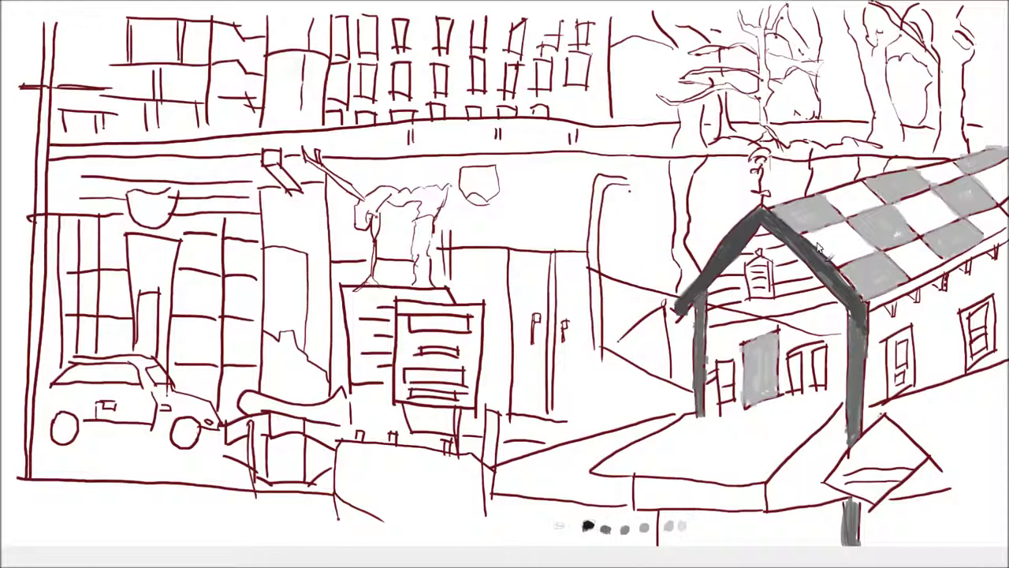
# Step: Fill the windows and the remaining roof squares dark, then grey the sculpture's arm
pyautogui.moveTo(792, 355)
pyautogui.mouseDown()
pyautogui.moveTo(804, 399)
pyautogui.moveTo(826, 371)
pyautogui.moveTo(833, 387)
pyautogui.moveTo(820, 355)
pyautogui.mouseUp()
pyautogui.moveTo(725, 370)
pyautogui.mouseDown()
pyautogui.moveTo(729, 386)
pyautogui.moveTo(733, 367)
pyautogui.moveTo(730, 398)
pyautogui.mouseUp()
pyautogui.moveTo(829, 284)
pyautogui.mouseDown()
pyautogui.moveTo(868, 229)
pyautogui.moveTo(847, 256)
pyautogui.moveTo(834, 233)
pyautogui.moveTo(820, 252)
pyautogui.moveTo(860, 264)
pyautogui.moveTo(863, 217)
pyautogui.moveTo(883, 207)
pyautogui.mouseUp()
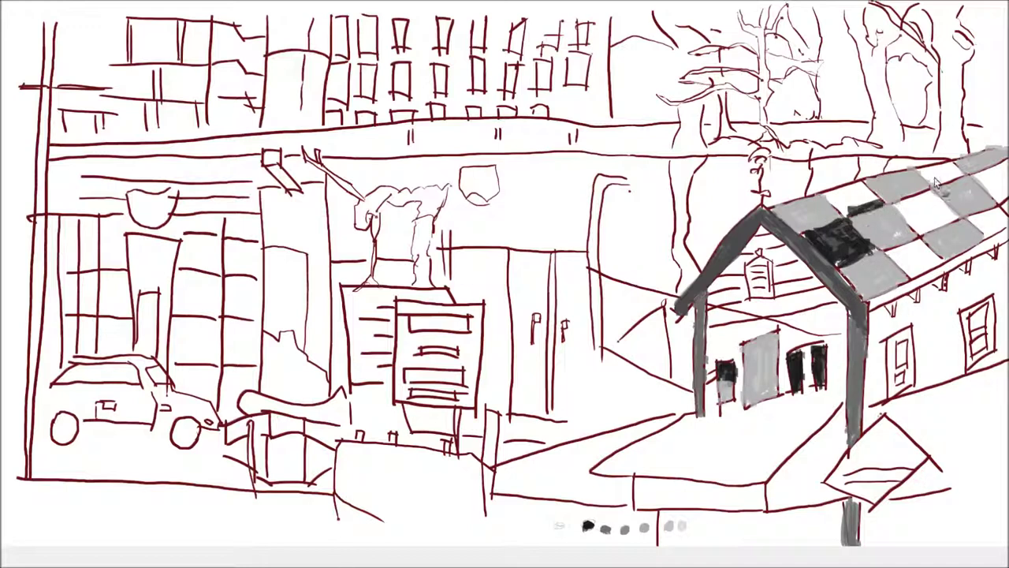
pyautogui.moveTo(948, 172)
pyautogui.mouseDown()
pyautogui.moveTo(840, 201)
pyautogui.moveTo(832, 225)
pyautogui.moveTo(947, 206)
pyautogui.moveTo(958, 229)
pyautogui.moveTo(903, 217)
pyautogui.mouseUp()
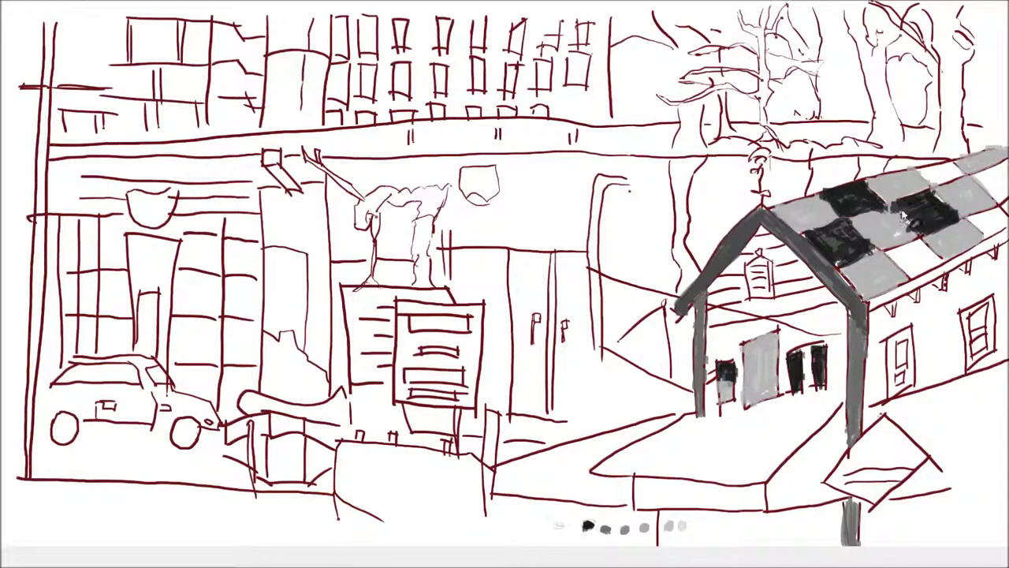
pyautogui.moveTo(922, 268)
pyautogui.mouseDown()
pyautogui.moveTo(935, 292)
pyautogui.moveTo(899, 244)
pyautogui.moveTo(895, 276)
pyautogui.moveTo(930, 252)
pyautogui.mouseUp()
pyautogui.moveTo(970, 217)
pyautogui.mouseDown()
pyautogui.moveTo(931, 170)
pyautogui.moveTo(946, 201)
pyautogui.moveTo(991, 188)
pyautogui.moveTo(998, 166)
pyautogui.moveTo(974, 220)
pyautogui.moveTo(997, 216)
pyautogui.mouseUp()
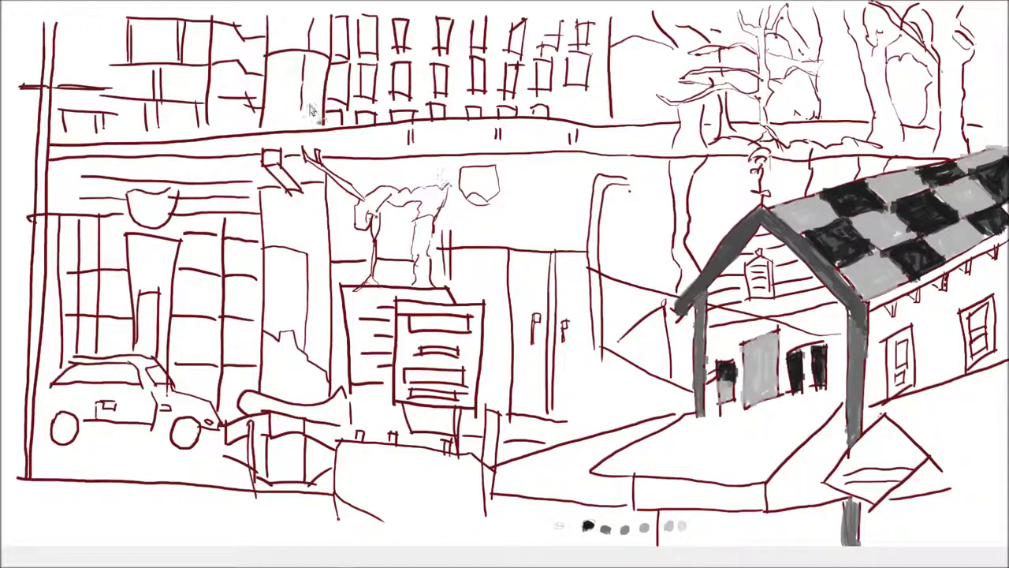
pyautogui.moveTo(318, 156); pyautogui.dragTo(339, 185)
pyautogui.hotkey('ctrl', 'shift', 'b')
# Step: Switch to a rougher brush tip and paint the sculpture's arm, body and legs black
pyautogui.moveTo(451, 272); pyautogui.dragTo(452, 284)
pyautogui.moveTo(315, 158); pyautogui.dragTo(361, 197)
pyautogui.scroll(-3, 398, 300)
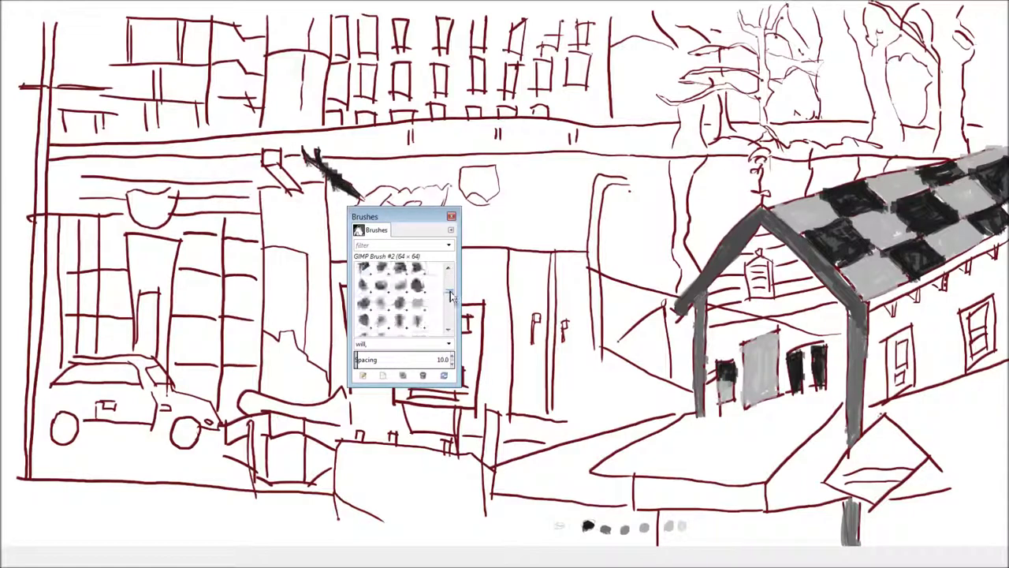
pyautogui.click(398, 295)
pyautogui.moveTo(363, 203); pyautogui.dragTo(379, 280)
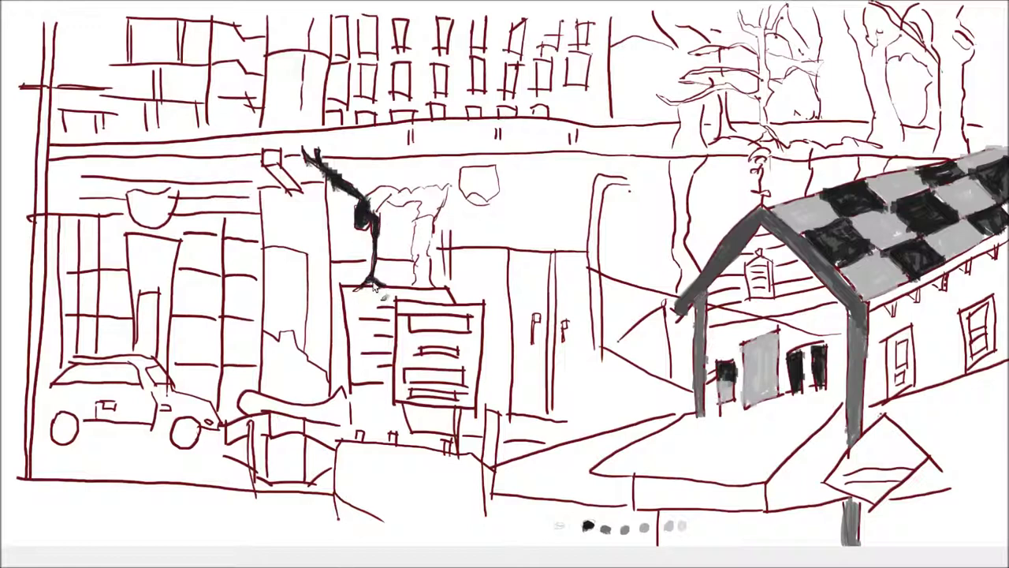
pyautogui.moveTo(369, 229)
pyautogui.mouseDown()
pyautogui.moveTo(390, 189)
pyautogui.moveTo(433, 219)
pyautogui.moveTo(435, 233)
pyautogui.mouseUp()
pyautogui.moveTo(430, 183)
pyautogui.mouseDown()
pyautogui.moveTo(459, 218)
pyautogui.moveTo(420, 229)
pyautogui.moveTo(430, 268)
pyautogui.mouseUp()
pyautogui.moveTo(432, 219); pyautogui.dragTo(441, 304)
pyautogui.moveTo(426, 267)
pyautogui.mouseDown()
pyautogui.moveTo(410, 295)
pyautogui.moveTo(451, 290)
pyautogui.mouseUp()
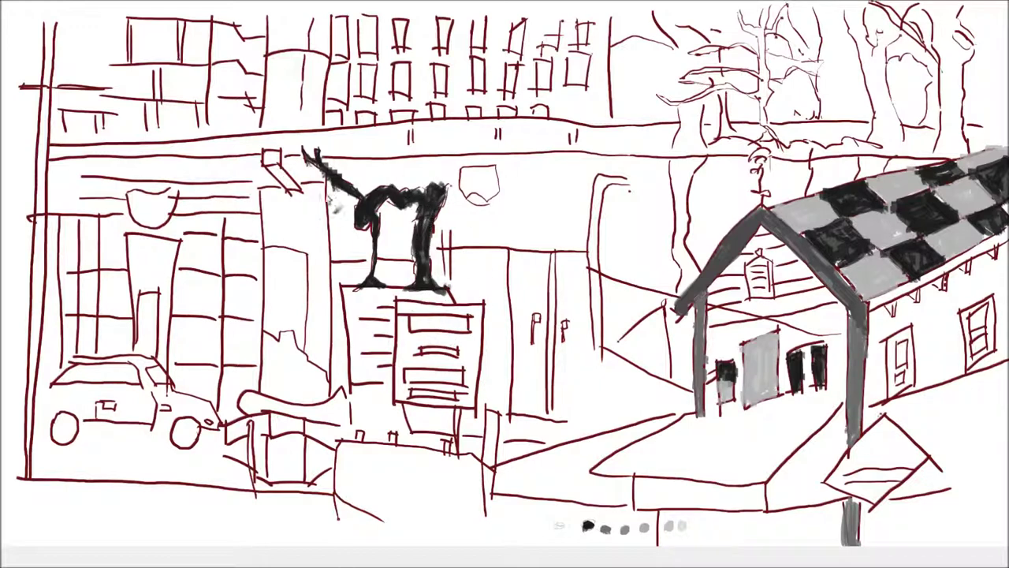
# Step: Undo a stray stroke on the buildings and start shading the tall building's top grey
pyautogui.moveTo(322, 11); pyautogui.dragTo(326, 71)
pyautogui.hotkey('ctrl', 'z')
pyautogui.moveTo(317, 9)
pyautogui.mouseDown()
pyautogui.moveTo(325, 88)
pyautogui.moveTo(311, 119)
pyautogui.mouseUp()
# Step: Shade the upper building and lower tall column dark grey, deepening the column's right edge
pyautogui.moveTo(317, 70)
pyautogui.mouseDown()
pyautogui.moveTo(325, 118)
pyautogui.moveTo(307, 130)
pyautogui.moveTo(311, 123)
pyautogui.mouseUp()
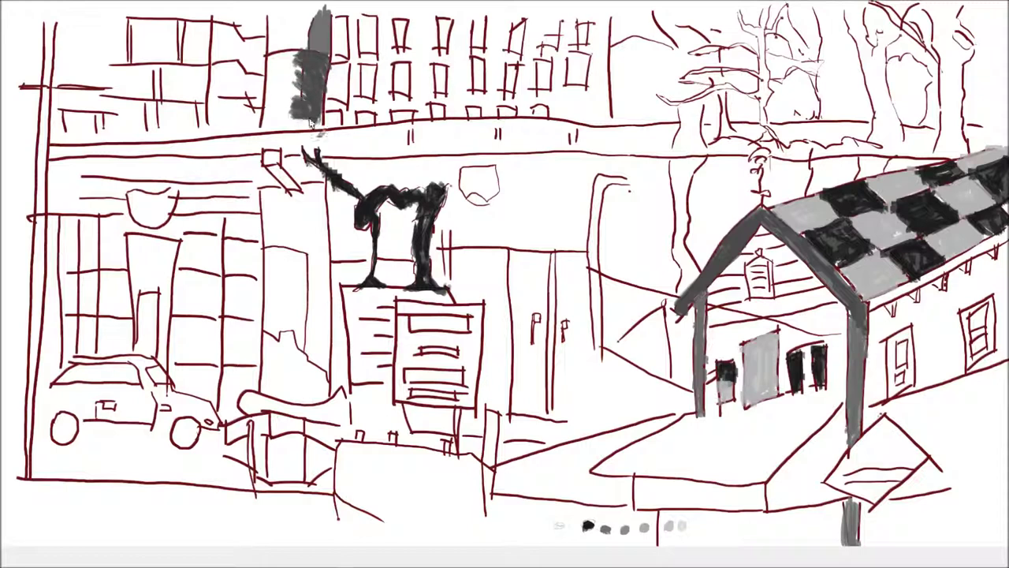
pyautogui.moveTo(260, 188)
pyautogui.mouseDown()
pyautogui.moveTo(314, 219)
pyautogui.moveTo(324, 241)
pyautogui.moveTo(290, 195)
pyautogui.moveTo(324, 197)
pyautogui.moveTo(335, 261)
pyautogui.mouseUp()
pyautogui.moveTo(315, 220); pyautogui.dragTo(299, 272)
pyautogui.moveTo(331, 237)
pyautogui.mouseDown()
pyautogui.moveTo(264, 229)
pyautogui.moveTo(269, 212)
pyautogui.moveTo(319, 268)
pyautogui.moveTo(335, 363)
pyautogui.mouseUp()
pyautogui.moveTo(335, 315)
pyautogui.mouseDown()
pyautogui.moveTo(324, 376)
pyautogui.moveTo(312, 326)
pyautogui.moveTo(324, 266)
pyautogui.mouseUp()
pyautogui.moveTo(314, 338); pyautogui.dragTo(315, 259)
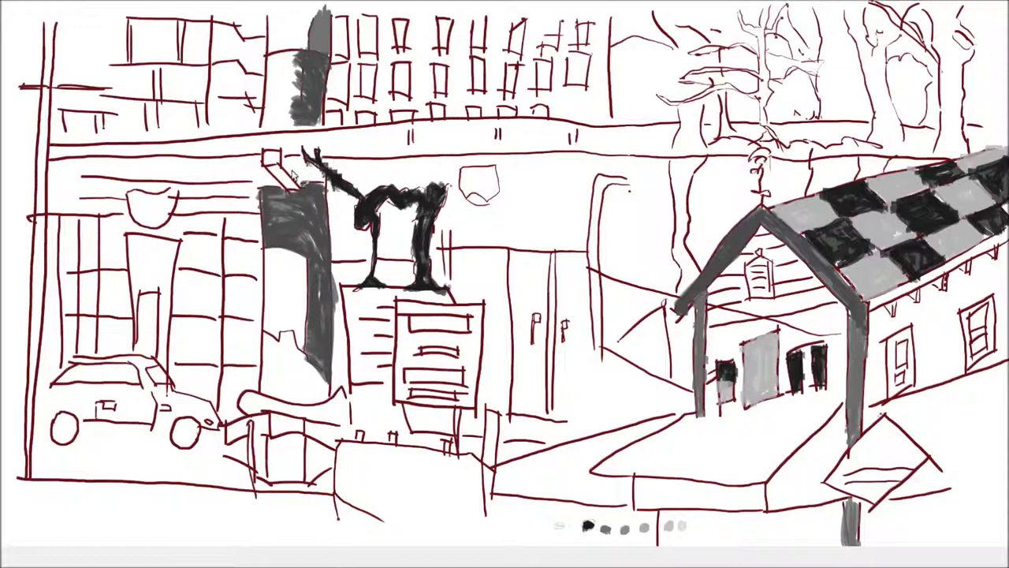
# Step: Add darker grey and light grey highlights up the column and darken its bottom
pyautogui.moveTo(298, 79)
pyautogui.mouseDown()
pyautogui.moveTo(272, 60)
pyautogui.moveTo(266, 71)
pyautogui.mouseUp()
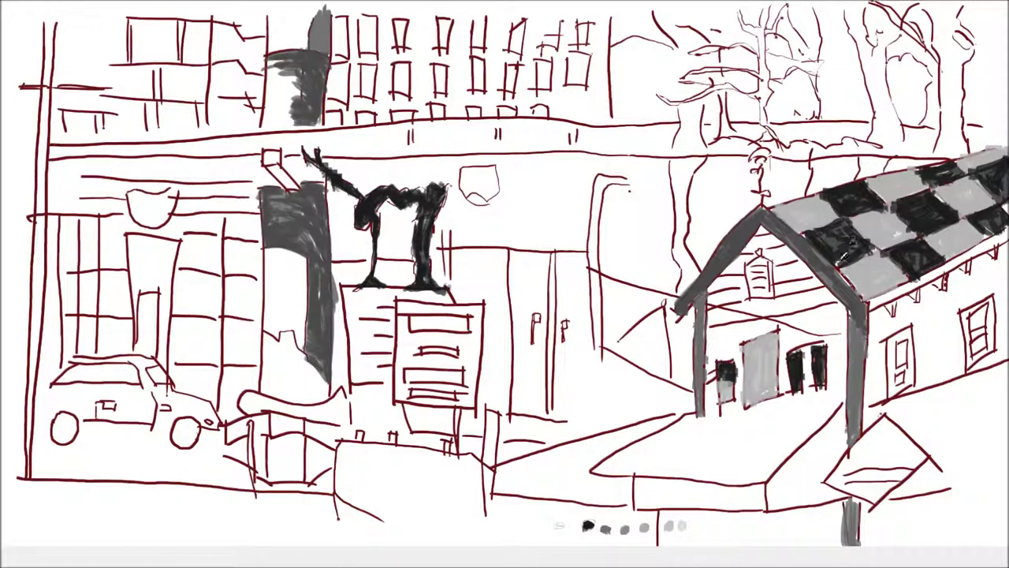
pyautogui.moveTo(287, 289)
pyautogui.mouseDown()
pyautogui.moveTo(272, 248)
pyautogui.moveTo(293, 309)
pyautogui.moveTo(284, 347)
pyautogui.moveTo(272, 260)
pyautogui.moveTo(281, 312)
pyautogui.mouseUp()
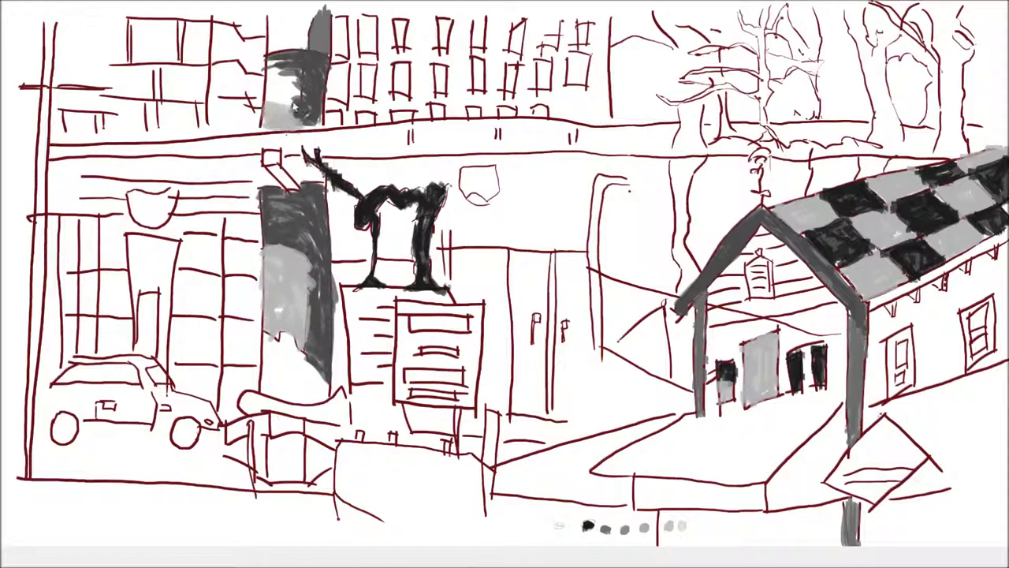
pyautogui.moveTo(296, 79); pyautogui.dragTo(276, 119)
pyautogui.moveTo(291, 59)
pyautogui.mouseDown()
pyautogui.moveTo(268, 109)
pyautogui.moveTo(282, 67)
pyautogui.mouseUp()
pyautogui.moveTo(302, 13); pyautogui.dragTo(270, 40)
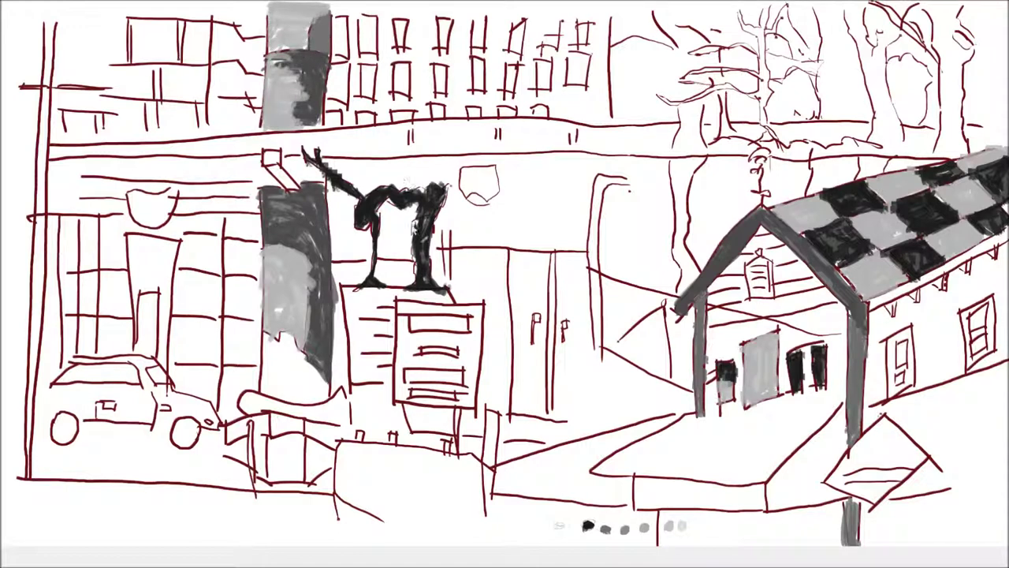
pyautogui.moveTo(275, 362)
pyautogui.mouseDown()
pyautogui.moveTo(291, 335)
pyautogui.moveTo(328, 402)
pyautogui.moveTo(315, 406)
pyautogui.moveTo(268, 358)
pyautogui.moveTo(283, 399)
pyautogui.moveTo(287, 391)
pyautogui.mouseUp()
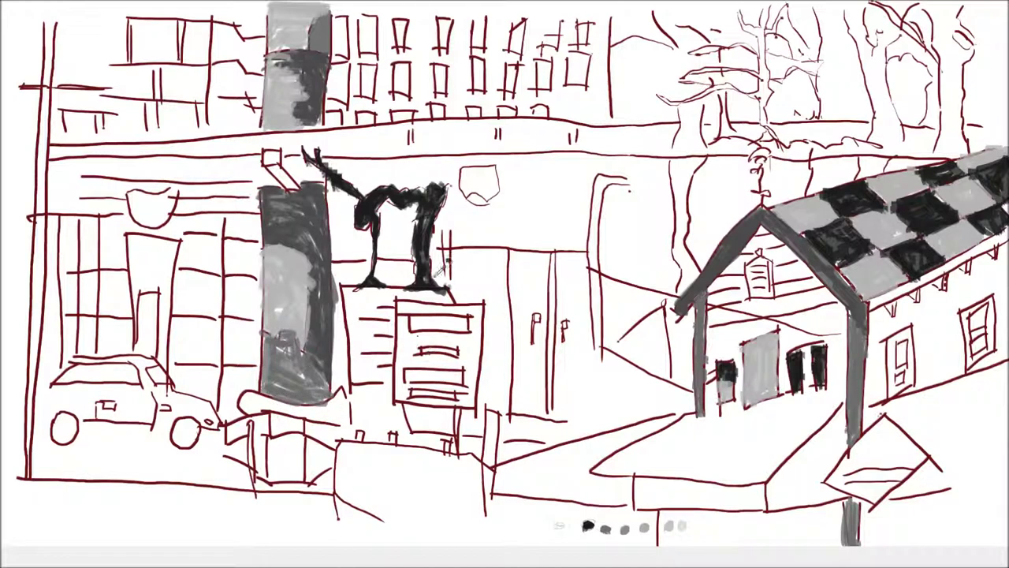
# Step: Paint the curved column base, the sign's top bar and the stripes beside it black
pyautogui.moveTo(356, 390)
pyautogui.mouseDown()
pyautogui.moveTo(319, 406)
pyautogui.moveTo(245, 401)
pyautogui.moveTo(346, 402)
pyautogui.moveTo(339, 418)
pyautogui.moveTo(257, 428)
pyautogui.mouseUp()
pyautogui.moveTo(472, 327)
pyautogui.mouseDown()
pyautogui.moveTo(406, 323)
pyautogui.moveTo(470, 325)
pyautogui.moveTo(420, 354)
pyautogui.moveTo(467, 369)
pyautogui.moveTo(407, 375)
pyautogui.moveTo(472, 390)
pyautogui.moveTo(421, 394)
pyautogui.mouseUp()
pyautogui.moveTo(394, 318)
pyautogui.mouseDown()
pyautogui.moveTo(355, 320)
pyautogui.moveTo(356, 335)
pyautogui.mouseUp()
pyautogui.moveTo(391, 347)
pyautogui.mouseDown()
pyautogui.moveTo(355, 357)
pyautogui.moveTo(377, 375)
pyautogui.mouseUp()
# Step: Dismiss an accidental pop-up, check the screen recorder, and fill the car's windows black
pyautogui.middleClick(471, 143)
pyautogui.click(413, 157)
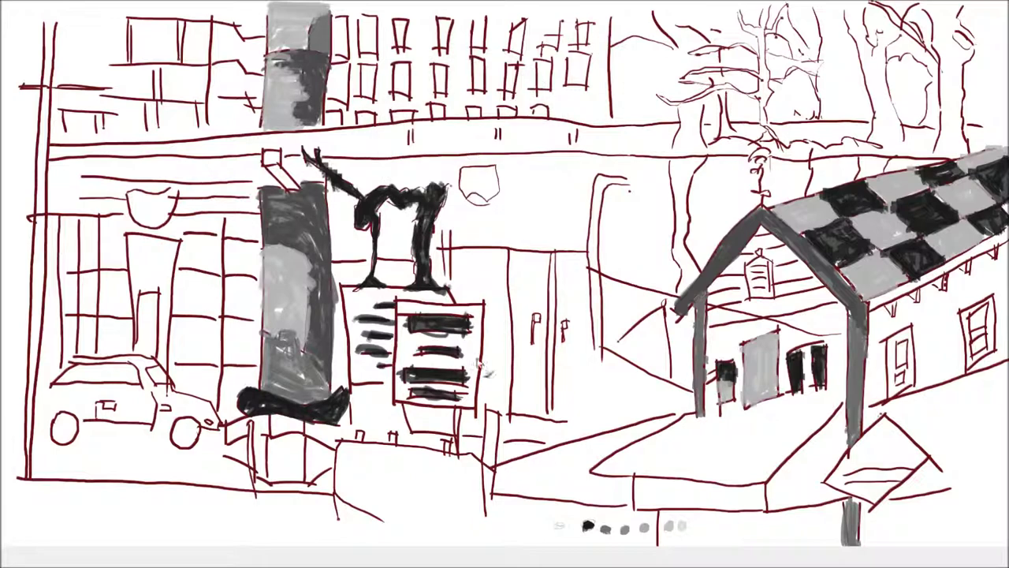
pyautogui.press('super')
pyautogui.click(906, 560)
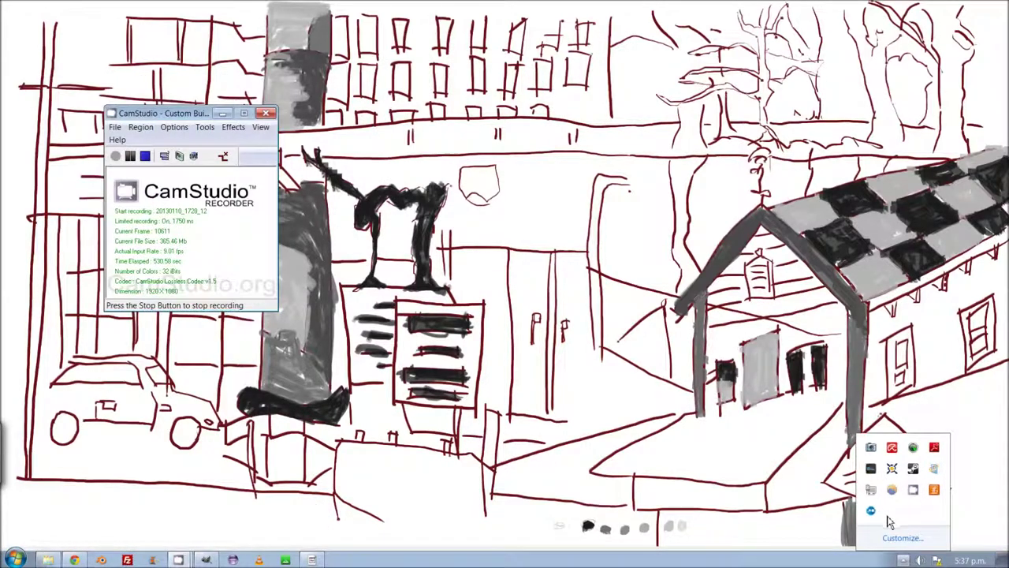
pyautogui.click(163, 354)
pyautogui.moveTo(168, 382)
pyautogui.mouseDown()
pyautogui.moveTo(115, 370)
pyautogui.moveTo(55, 386)
pyautogui.moveTo(110, 385)
pyautogui.mouseUp()
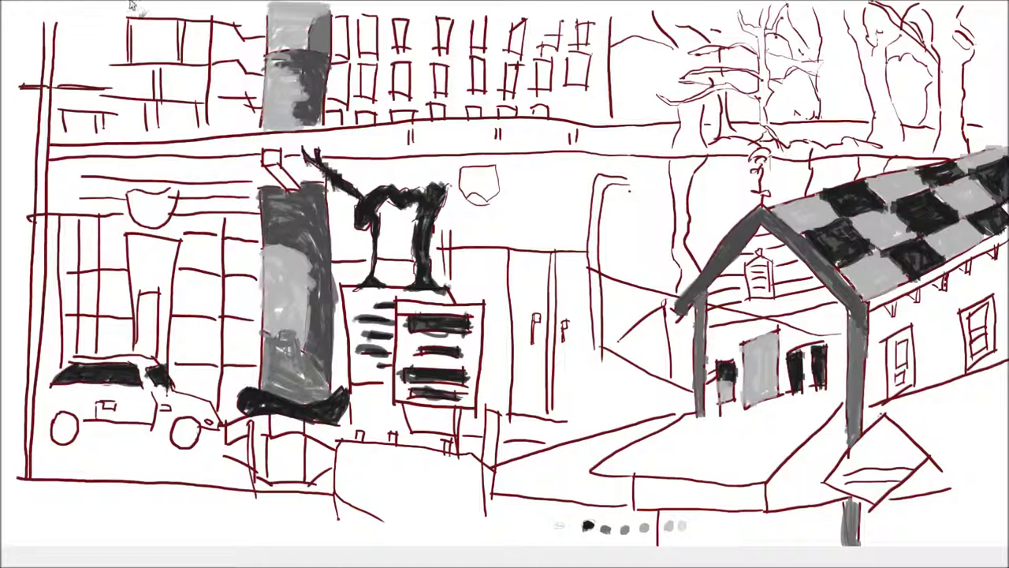
# Step: Shade the sign board, striped block, pole and both bowl lamps grey, and darken one upper window
pyautogui.moveTo(478, 319)
pyautogui.mouseDown()
pyautogui.moveTo(472, 377)
pyautogui.moveTo(485, 314)
pyautogui.moveTo(402, 305)
pyautogui.moveTo(403, 363)
pyautogui.moveTo(461, 345)
pyautogui.moveTo(425, 351)
pyautogui.moveTo(425, 372)
pyautogui.moveTo(465, 366)
pyautogui.moveTo(406, 370)
pyautogui.moveTo(404, 396)
pyautogui.moveTo(454, 408)
pyautogui.moveTo(403, 393)
pyautogui.mouseUp()
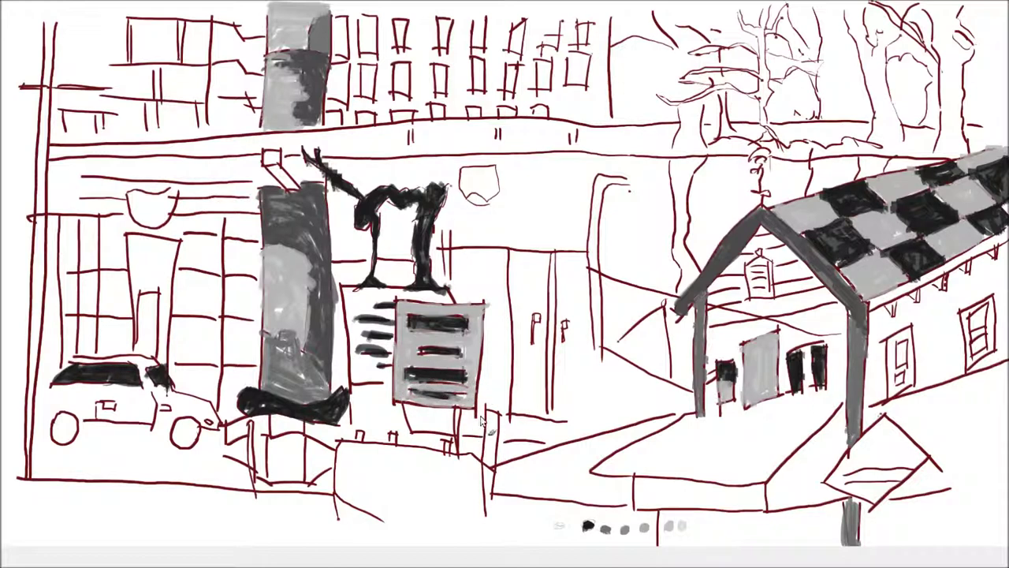
pyautogui.moveTo(388, 296)
pyautogui.mouseDown()
pyautogui.moveTo(344, 290)
pyautogui.moveTo(346, 367)
pyautogui.moveTo(398, 307)
pyautogui.moveTo(439, 302)
pyautogui.mouseUp()
pyautogui.moveTo(390, 377)
pyautogui.mouseDown()
pyautogui.moveTo(370, 394)
pyautogui.moveTo(354, 354)
pyautogui.moveTo(406, 394)
pyautogui.moveTo(356, 330)
pyautogui.mouseUp()
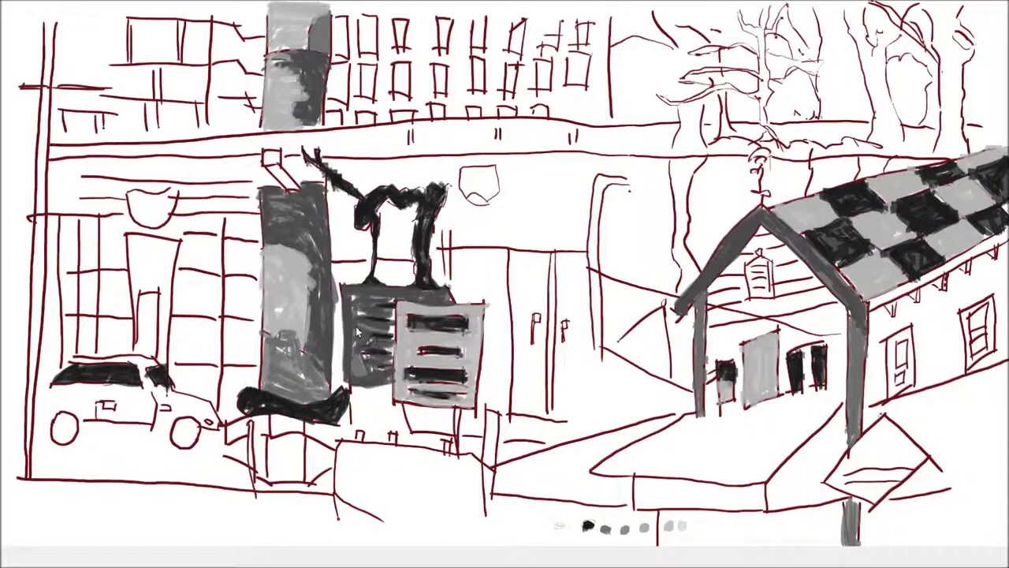
pyautogui.moveTo(457, 407); pyautogui.dragTo(462, 457)
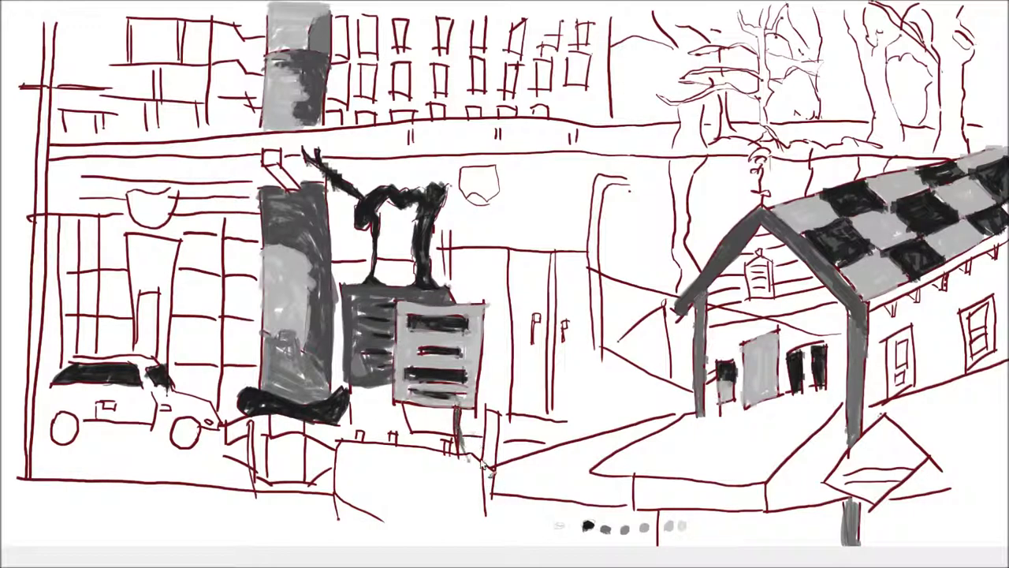
pyautogui.moveTo(169, 193)
pyautogui.mouseDown()
pyautogui.moveTo(162, 225)
pyautogui.moveTo(142, 211)
pyautogui.moveTo(135, 230)
pyautogui.moveTo(123, 197)
pyautogui.mouseUp()
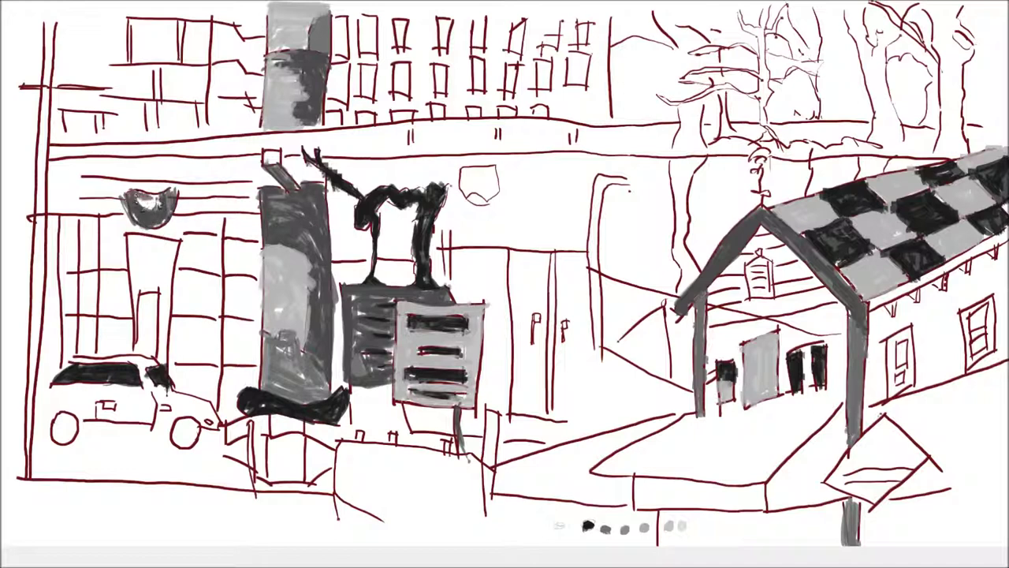
pyautogui.moveTo(489, 182)
pyautogui.mouseDown()
pyautogui.moveTo(473, 190)
pyautogui.moveTo(465, 178)
pyautogui.moveTo(482, 203)
pyautogui.moveTo(493, 181)
pyautogui.moveTo(488, 196)
pyautogui.mouseUp()
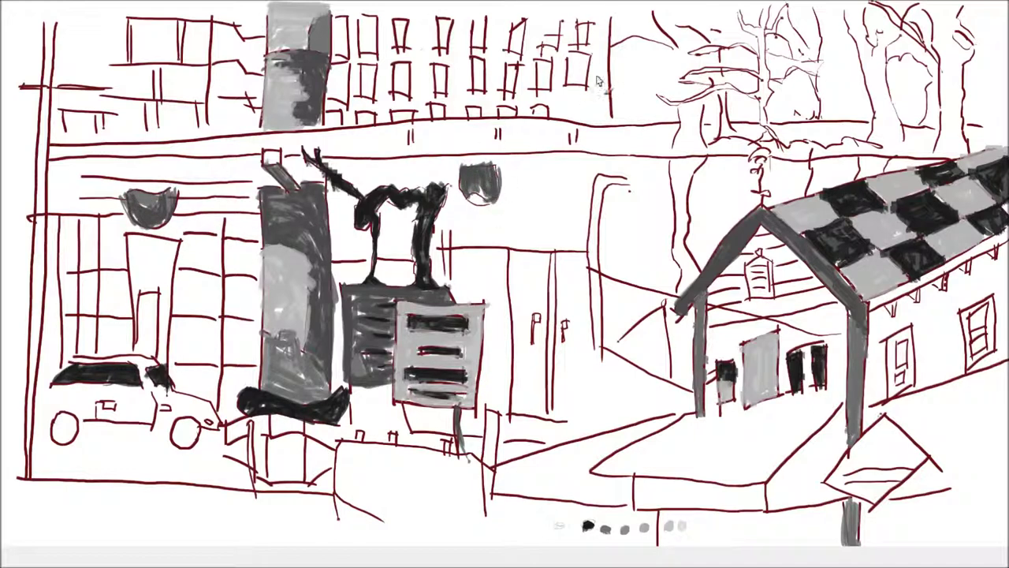
pyautogui.moveTo(572, 62)
pyautogui.mouseDown()
pyautogui.moveTo(579, 88)
pyautogui.moveTo(570, 55)
pyautogui.mouseUp()
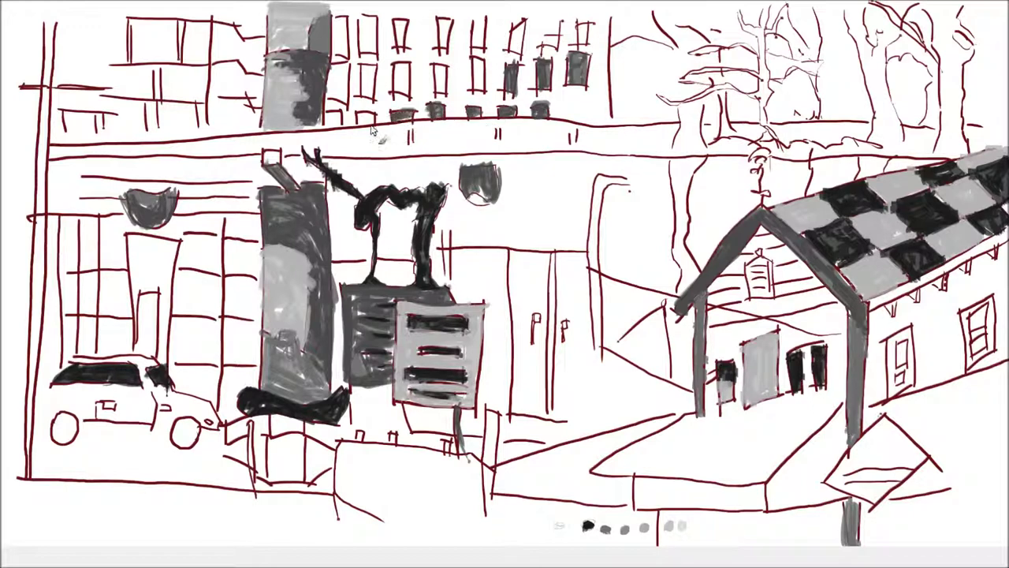
# Step: Fill the upper building's top row of windows with dark grey
pyautogui.moveTo(338, 94)
pyautogui.mouseDown()
pyautogui.moveTo(358, 79)
pyautogui.moveTo(383, 87)
pyautogui.moveTo(398, 74)
pyautogui.moveTo(408, 99)
pyautogui.mouseUp()
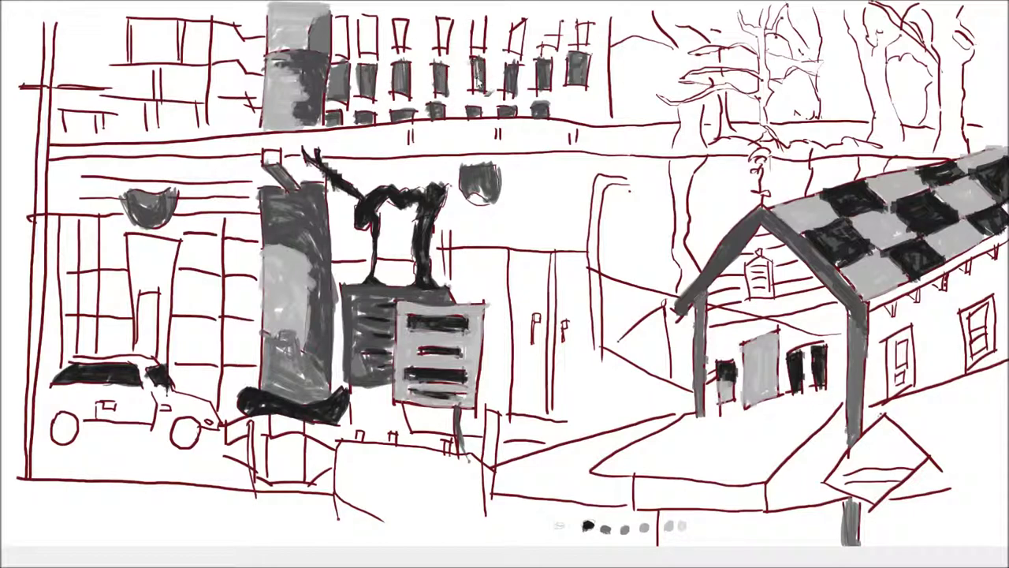
pyautogui.moveTo(477, 12)
pyautogui.mouseDown()
pyautogui.moveTo(479, 44)
pyautogui.moveTo(545, 45)
pyautogui.mouseUp()
pyautogui.moveTo(441, 18); pyautogui.dragTo(446, 57)
pyautogui.moveTo(402, 19); pyautogui.dragTo(406, 57)
pyautogui.moveTo(372, 16)
pyautogui.mouseDown()
pyautogui.moveTo(364, 29)
pyautogui.moveTo(336, 26)
pyautogui.mouseUp()
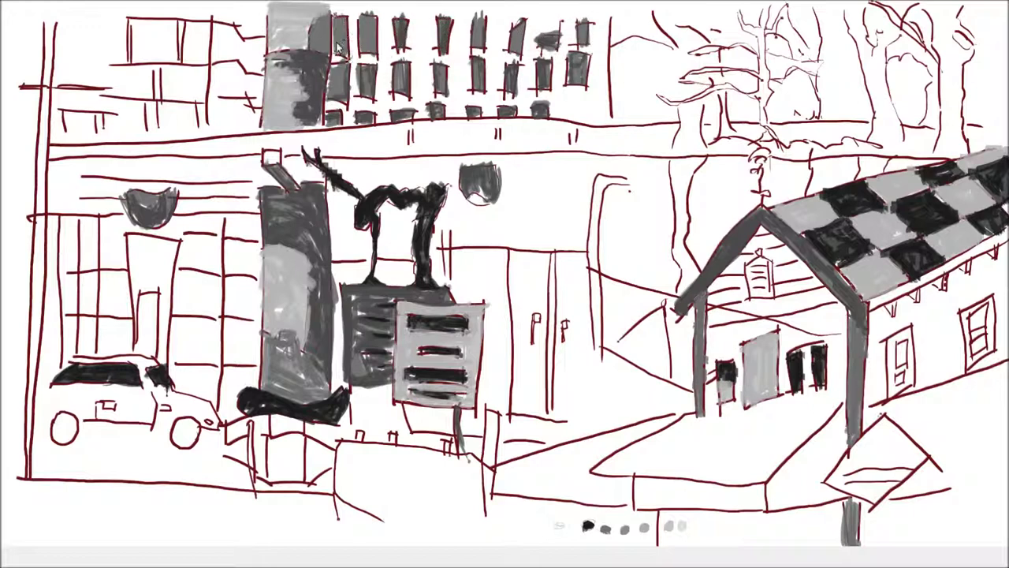
# Step: Shade alternating window panes of the left building grey, including the leftmost narrow panes
pyautogui.moveTo(234, 358)
pyautogui.mouseDown()
pyautogui.moveTo(231, 317)
pyautogui.moveTo(243, 371)
pyautogui.mouseUp()
pyautogui.moveTo(242, 317)
pyautogui.mouseDown()
pyautogui.moveTo(260, 369)
pyautogui.moveTo(251, 363)
pyautogui.mouseUp()
pyautogui.moveTo(227, 275)
pyautogui.mouseDown()
pyautogui.moveTo(221, 326)
pyautogui.moveTo(190, 309)
pyautogui.mouseUp()
pyautogui.moveTo(227, 245)
pyautogui.mouseDown()
pyautogui.moveTo(236, 276)
pyautogui.moveTo(260, 280)
pyautogui.mouseUp()
pyautogui.moveTo(126, 289); pyautogui.dragTo(119, 323)
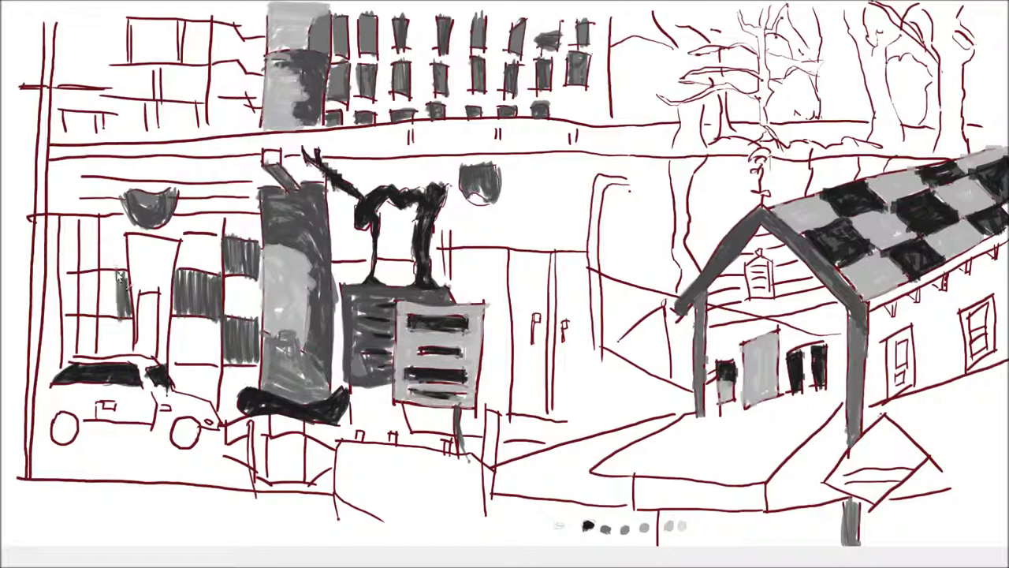
pyautogui.moveTo(110, 272); pyautogui.dragTo(101, 323)
pyautogui.moveTo(93, 237)
pyautogui.mouseDown()
pyautogui.moveTo(110, 265)
pyautogui.moveTo(81, 224)
pyautogui.moveTo(90, 280)
pyautogui.mouseUp()
pyautogui.moveTo(95, 364)
pyautogui.mouseDown()
pyautogui.moveTo(90, 310)
pyautogui.moveTo(83, 331)
pyautogui.mouseUp()
pyautogui.moveTo(75, 287); pyautogui.dragTo(63, 316)
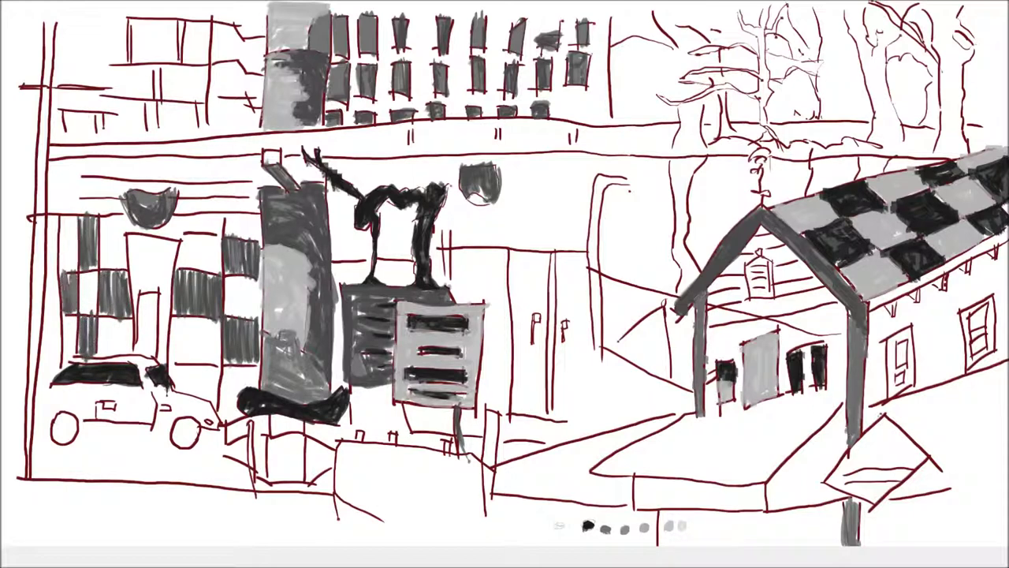
pyautogui.moveTo(218, 363)
pyautogui.mouseDown()
pyautogui.moveTo(212, 408)
pyautogui.moveTo(181, 394)
pyautogui.moveTo(193, 402)
pyautogui.moveTo(214, 371)
pyautogui.mouseUp()
# Step: Redraw a short dark red outline and begin shading the box under the black base
pyautogui.moveTo(223, 212); pyautogui.dragTo(221, 236)
pyautogui.moveTo(220, 231)
pyautogui.mouseDown()
pyautogui.moveTo(187, 234)
pyautogui.moveTo(220, 224)
pyautogui.mouseUp()
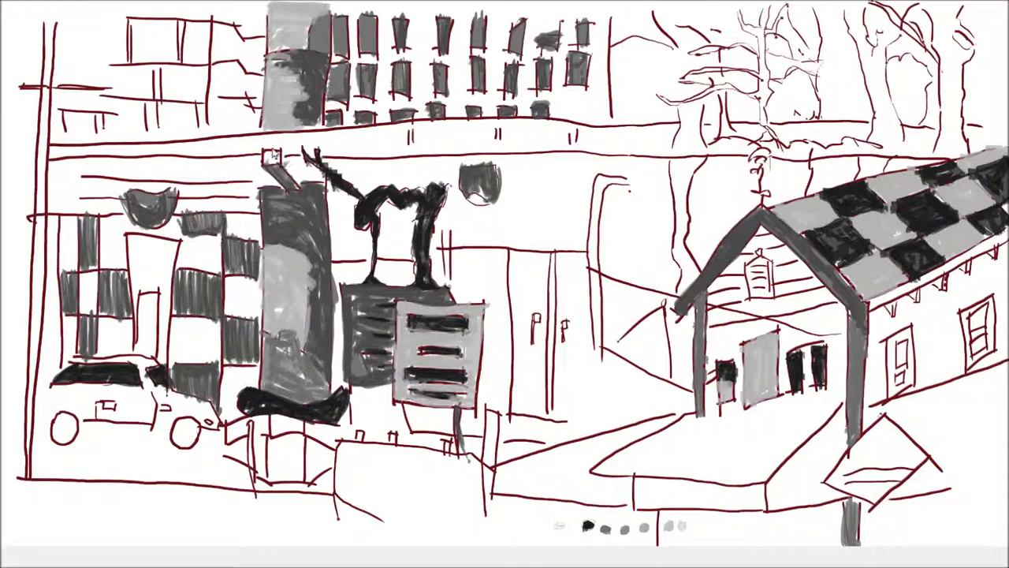
pyautogui.moveTo(280, 442)
pyautogui.mouseDown()
pyautogui.moveTo(302, 438)
pyautogui.moveTo(314, 472)
pyautogui.moveTo(321, 461)
pyautogui.moveTo(254, 470)
pyautogui.moveTo(229, 457)
pyautogui.mouseUp()
# Step: Repaint the lower box around the black base in light grey
pyautogui.moveTo(305, 451)
pyautogui.mouseDown()
pyautogui.moveTo(285, 443)
pyautogui.moveTo(278, 473)
pyautogui.moveTo(272, 466)
pyautogui.mouseUp()
pyautogui.moveTo(306, 425); pyautogui.dragTo(341, 435)
pyautogui.moveTo(265, 440); pyautogui.dragTo(228, 436)
# Step: Shade the car's roof and body light grey and darken its wheels and lower body
pyautogui.moveTo(136, 377)
pyautogui.mouseDown()
pyautogui.moveTo(102, 359)
pyautogui.moveTo(141, 367)
pyautogui.moveTo(160, 420)
pyautogui.moveTo(183, 407)
pyautogui.mouseUp()
pyautogui.moveTo(103, 405)
pyautogui.mouseDown()
pyautogui.moveTo(57, 394)
pyautogui.moveTo(47, 377)
pyautogui.moveTo(150, 412)
pyautogui.moveTo(126, 420)
pyautogui.moveTo(167, 404)
pyautogui.mouseUp()
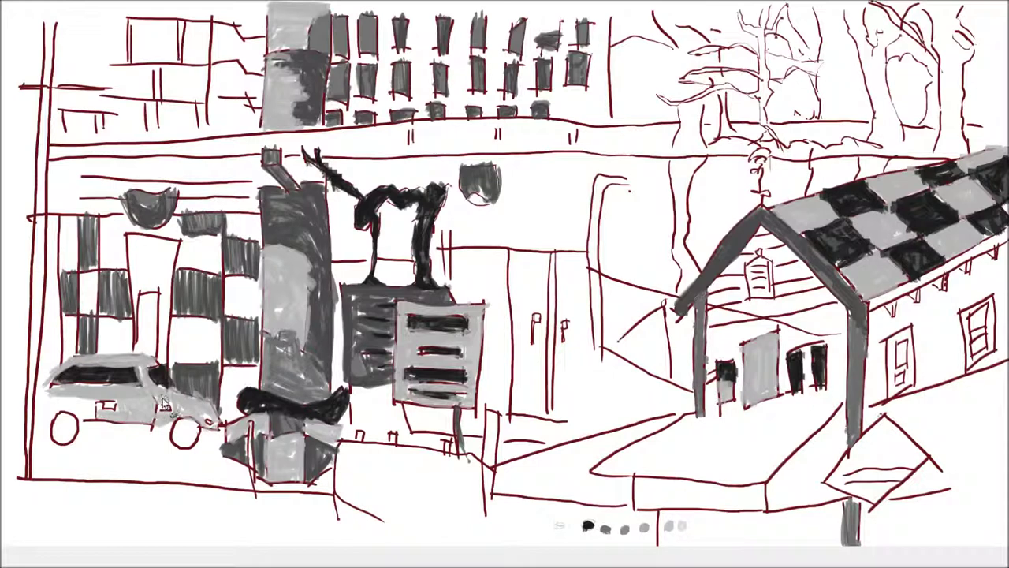
pyautogui.moveTo(91, 399); pyautogui.dragTo(52, 408)
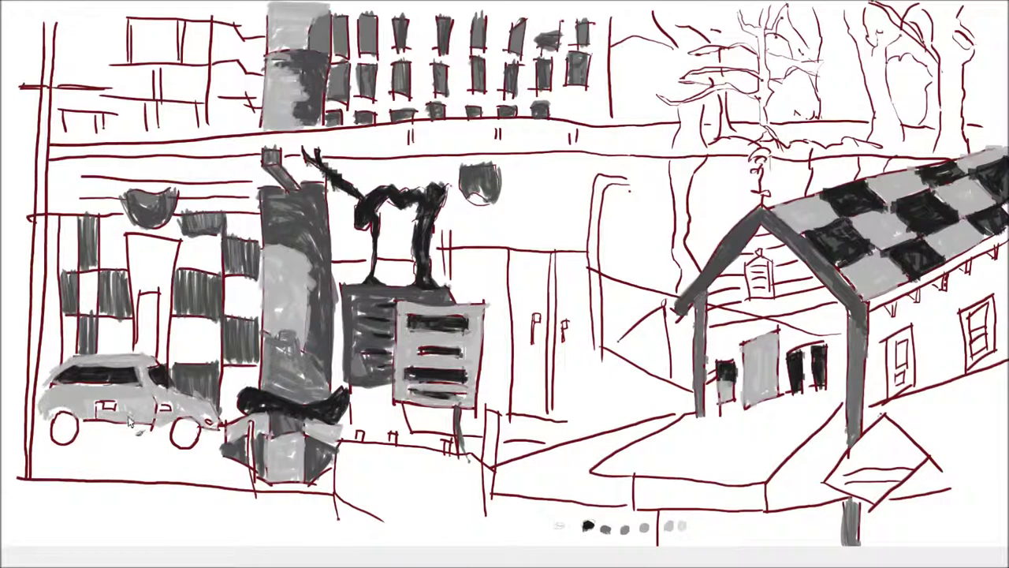
pyautogui.moveTo(186, 419); pyautogui.dragTo(176, 432)
pyautogui.moveTo(60, 418)
pyautogui.mouseDown()
pyautogui.moveTo(74, 436)
pyautogui.moveTo(63, 441)
pyautogui.mouseUp()
pyautogui.moveTo(185, 413); pyautogui.dragTo(186, 442)
pyautogui.moveTo(55, 426)
pyautogui.mouseDown()
pyautogui.moveTo(119, 410)
pyautogui.moveTo(47, 394)
pyautogui.moveTo(158, 383)
pyautogui.moveTo(121, 362)
pyautogui.moveTo(217, 430)
pyautogui.moveTo(169, 437)
pyautogui.moveTo(75, 418)
pyautogui.mouseUp()
pyautogui.moveTo(75, 418); pyautogui.dragTo(116, 428)
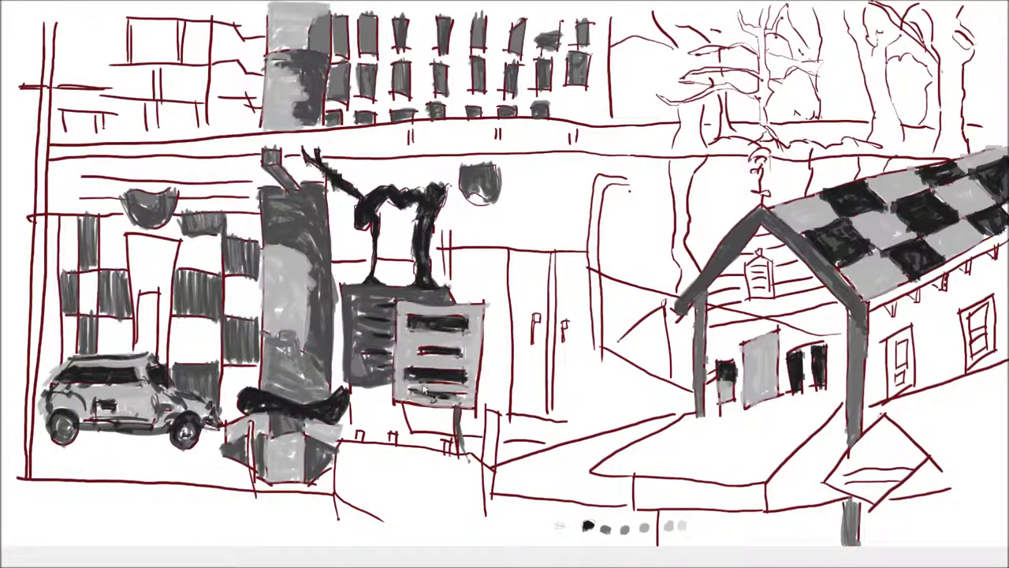
# Step: Fill the white gaps between the left building's dark stripes and below the dark block light grey
pyautogui.moveTo(410, 268)
pyautogui.mouseDown()
pyautogui.moveTo(331, 269)
pyautogui.moveTo(337, 371)
pyautogui.moveTo(351, 394)
pyautogui.mouseUp()
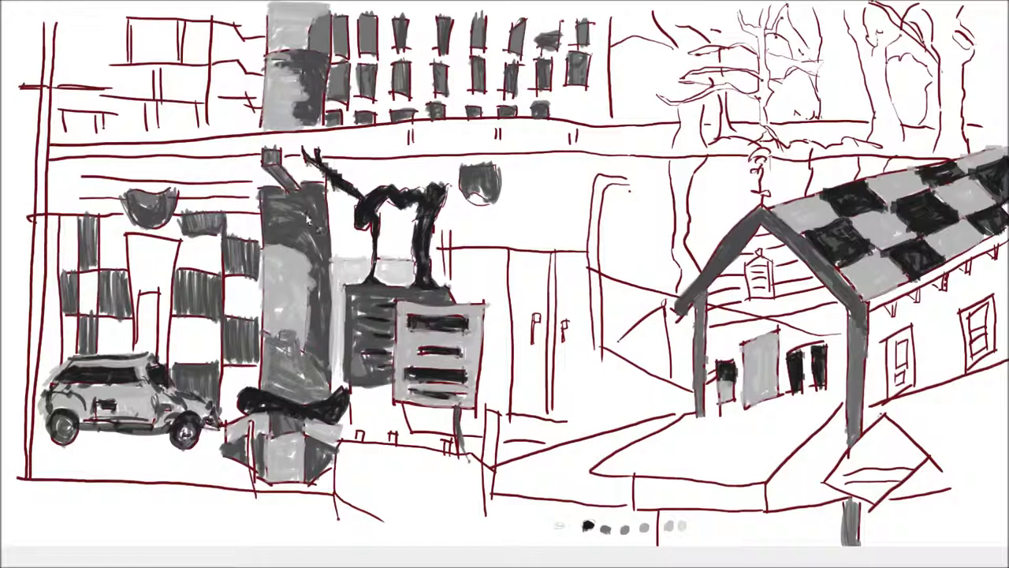
pyautogui.moveTo(241, 281); pyautogui.dragTo(227, 309)
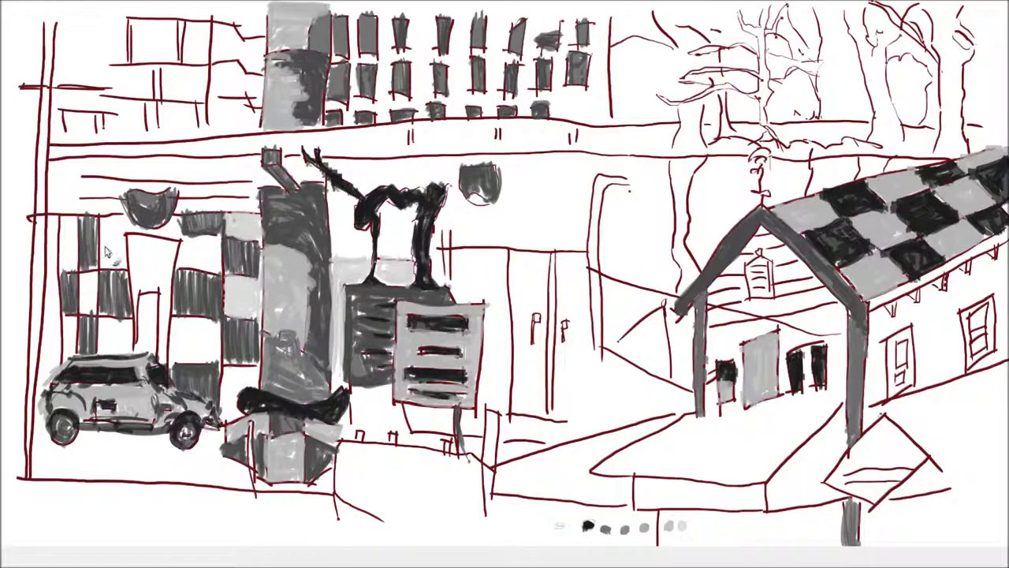
pyautogui.moveTo(185, 248)
pyautogui.mouseDown()
pyautogui.moveTo(197, 272)
pyautogui.moveTo(225, 276)
pyautogui.moveTo(210, 255)
pyautogui.mouseUp()
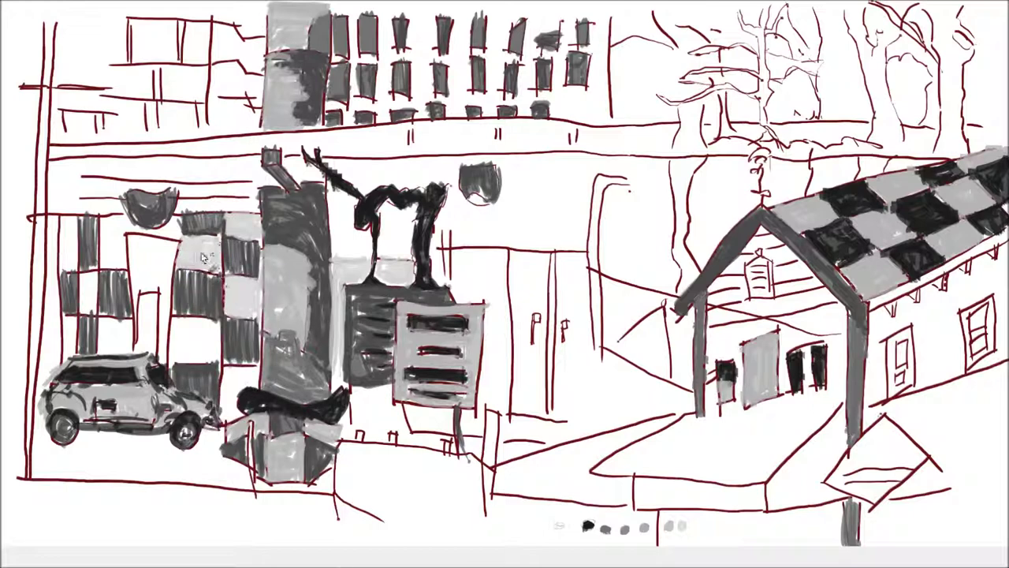
pyautogui.moveTo(219, 349)
pyautogui.mouseDown()
pyautogui.moveTo(180, 325)
pyautogui.moveTo(179, 359)
pyautogui.mouseUp()
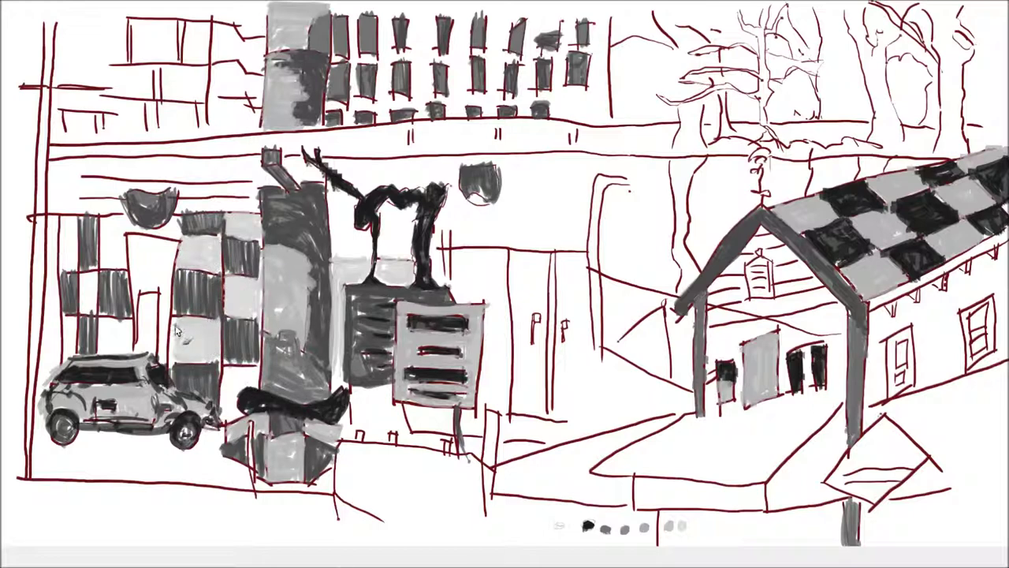
pyautogui.moveTo(182, 237)
pyautogui.mouseDown()
pyautogui.moveTo(111, 229)
pyautogui.moveTo(111, 276)
pyautogui.moveTo(120, 233)
pyautogui.moveTo(71, 227)
pyautogui.moveTo(75, 265)
pyautogui.moveTo(65, 261)
pyautogui.moveTo(87, 315)
pyautogui.moveTo(142, 328)
pyautogui.moveTo(118, 363)
pyautogui.moveTo(143, 314)
pyautogui.mouseUp()
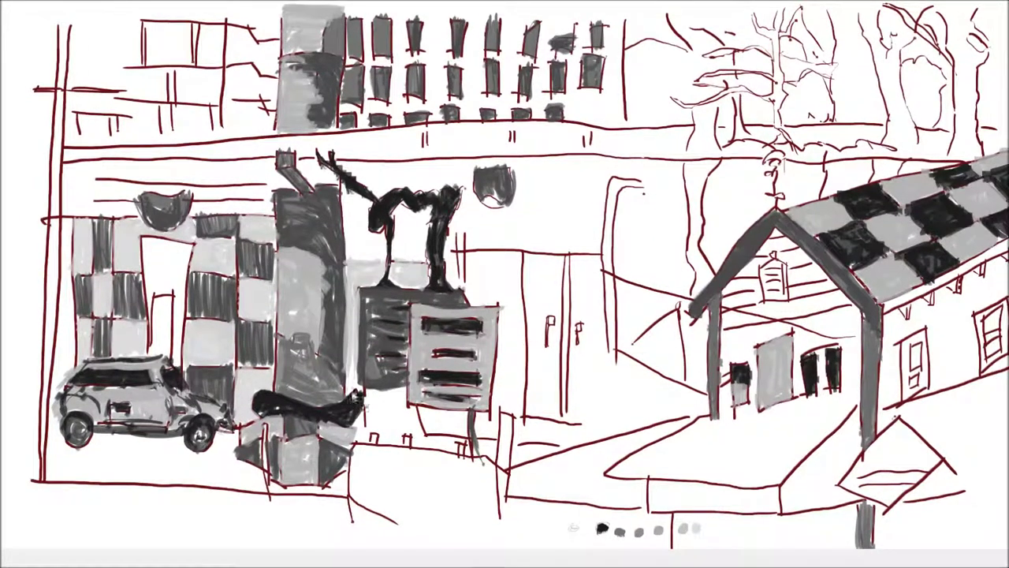
pyautogui.moveTo(353, 385)
pyautogui.mouseDown()
pyautogui.moveTo(366, 430)
pyautogui.moveTo(398, 417)
pyautogui.moveTo(379, 409)
pyautogui.moveTo(459, 451)
pyautogui.moveTo(492, 454)
pyautogui.mouseUp()
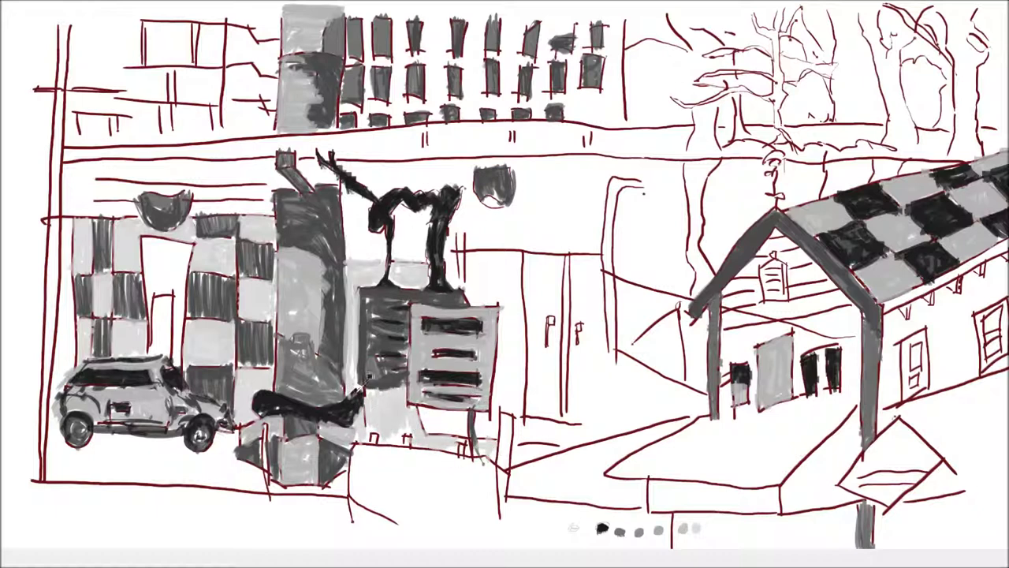
# Step: Paint the left building's doorway and its side legs black
pyautogui.moveTo(187, 260)
pyautogui.mouseDown()
pyautogui.moveTo(150, 241)
pyautogui.moveTo(197, 268)
pyautogui.moveTo(161, 288)
pyautogui.moveTo(157, 311)
pyautogui.mouseUp()
pyautogui.moveTo(149, 276)
pyautogui.mouseDown()
pyautogui.moveTo(148, 347)
pyautogui.moveTo(177, 288)
pyautogui.moveTo(182, 367)
pyautogui.mouseUp()
pyautogui.moveTo(154, 319); pyautogui.dragTo(154, 358)
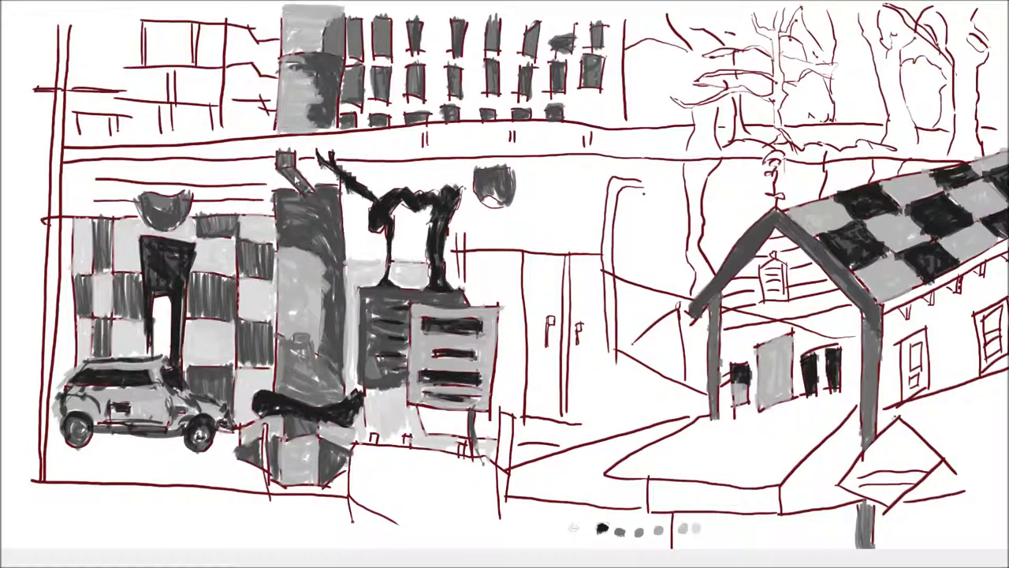
# Step: Darken the central tower's shading, including its right edge and base
pyautogui.moveTo(281, 193); pyautogui.dragTo(284, 316)
pyautogui.moveTo(285, 254); pyautogui.dragTo(286, 336)
pyautogui.moveTo(410, 508); pyautogui.dragTo(432, 500)
pyautogui.moveTo(282, 314); pyautogui.dragTo(277, 367)
pyautogui.moveTo(347, 359)
pyautogui.mouseDown()
pyautogui.moveTo(344, 197)
pyautogui.moveTo(332, 497)
pyautogui.moveTo(260, 450)
pyautogui.moveTo(259, 477)
pyautogui.mouseUp()
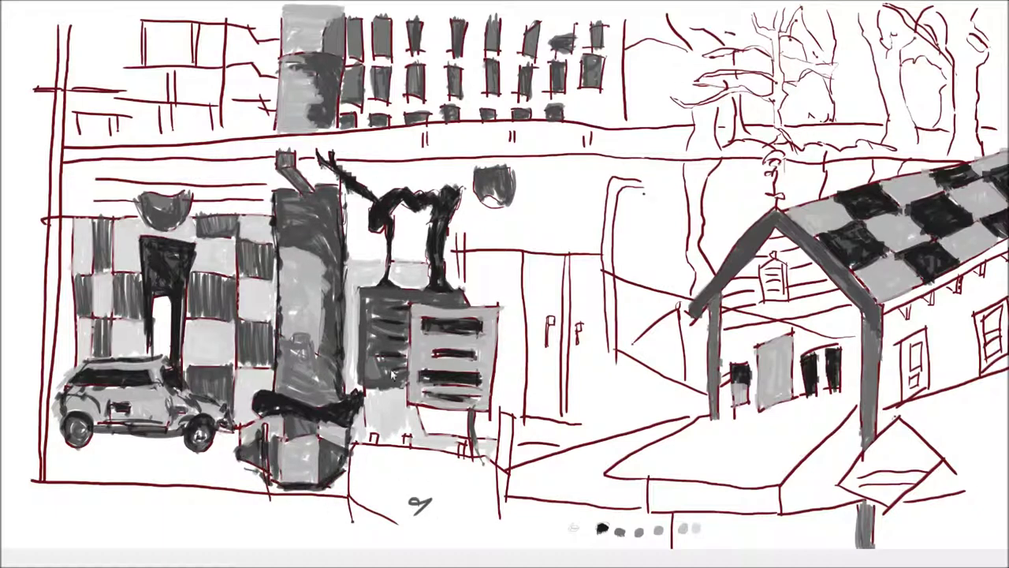
# Step: Shade the right tree trunk dark grey from top down to the roof
pyautogui.moveTo(886, 87); pyautogui.dragTo(899, 134)
pyautogui.moveTo(903, 43)
pyautogui.mouseDown()
pyautogui.moveTo(898, 122)
pyautogui.moveTo(926, 158)
pyautogui.mouseUp()
pyautogui.moveTo(891, 106); pyautogui.dragTo(885, 186)
pyautogui.moveTo(889, 151); pyautogui.dragTo(877, 198)
pyautogui.moveTo(875, 20)
pyautogui.mouseDown()
pyautogui.moveTo(890, 71)
pyautogui.moveTo(869, 6)
pyautogui.moveTo(891, 64)
pyautogui.moveTo(911, 69)
pyautogui.mouseUp()
pyautogui.hotkey('ctrl', 'shift', 'b')
# Step: Paint the central tree's trunk and branches dark
pyautogui.press('Tab')
pyautogui.moveTo(780, 83)
pyautogui.mouseDown()
pyautogui.moveTo(777, 140)
pyautogui.moveTo(700, 98)
pyautogui.moveTo(780, 36)
pyautogui.moveTo(753, 4)
pyautogui.mouseUp()
pyautogui.moveTo(777, 55)
pyautogui.mouseDown()
pyautogui.moveTo(800, 4)
pyautogui.moveTo(780, 150)
pyautogui.moveTo(790, 211)
pyautogui.mouseUp()
pyautogui.moveTo(790, 145); pyautogui.dragTo(788, 209)
pyautogui.moveTo(784, 46)
pyautogui.mouseDown()
pyautogui.moveTo(745, 67)
pyautogui.moveTo(706, 60)
pyautogui.mouseUp()
pyautogui.moveTo(781, 57)
pyautogui.mouseDown()
pyautogui.moveTo(834, 75)
pyautogui.moveTo(686, 83)
pyautogui.mouseUp()
# Step: Shade the left tree trunk dark down to the roof
pyautogui.moveTo(710, 175); pyautogui.dragTo(694, 232)
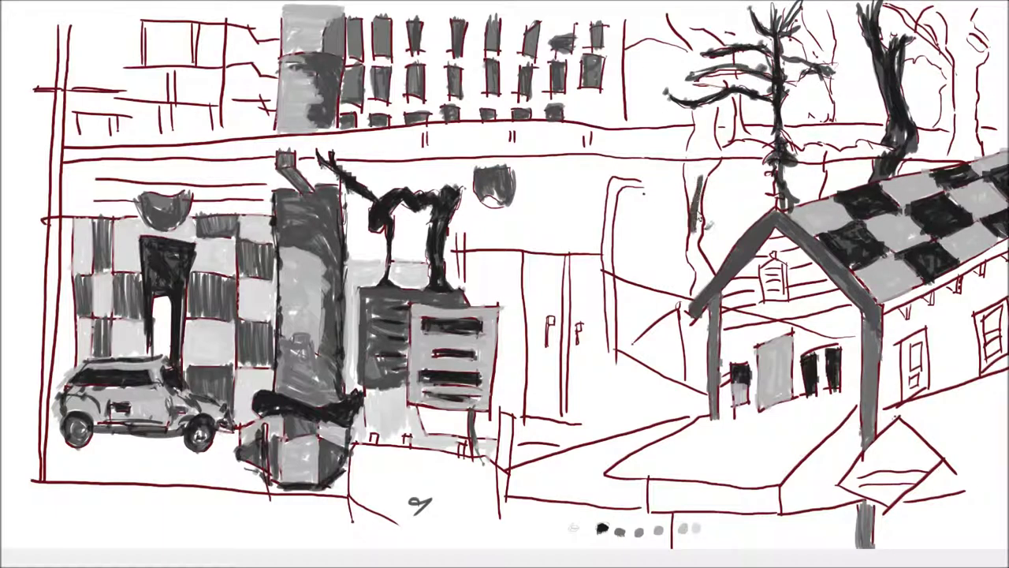
pyautogui.moveTo(705, 149); pyautogui.dragTo(690, 237)
pyautogui.moveTo(717, 125); pyautogui.dragTo(702, 193)
pyautogui.moveTo(713, 98); pyautogui.dragTo(702, 169)
pyautogui.moveTo(698, 126)
pyautogui.mouseDown()
pyautogui.moveTo(686, 199)
pyautogui.moveTo(694, 268)
pyautogui.moveTo(710, 280)
pyautogui.moveTo(706, 312)
pyautogui.mouseUp()
pyautogui.moveTo(694, 257); pyautogui.dragTo(710, 317)
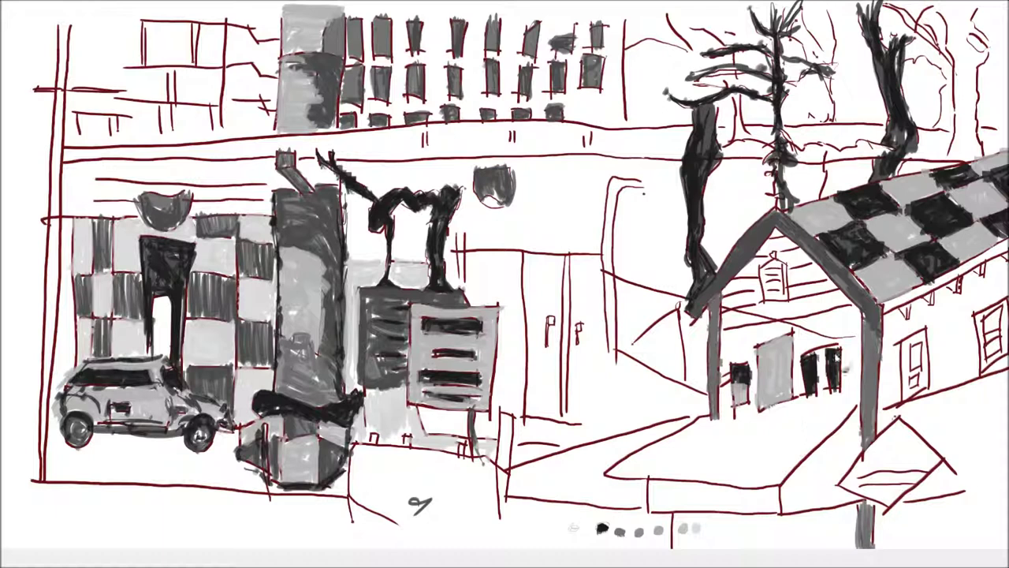
# Step: Paint a dark band under the house eave
pyautogui.moveTo(804, 260)
pyautogui.mouseDown()
pyautogui.moveTo(747, 272)
pyautogui.moveTo(843, 295)
pyautogui.moveTo(759, 318)
pyautogui.moveTo(724, 305)
pyautogui.mouseUp()
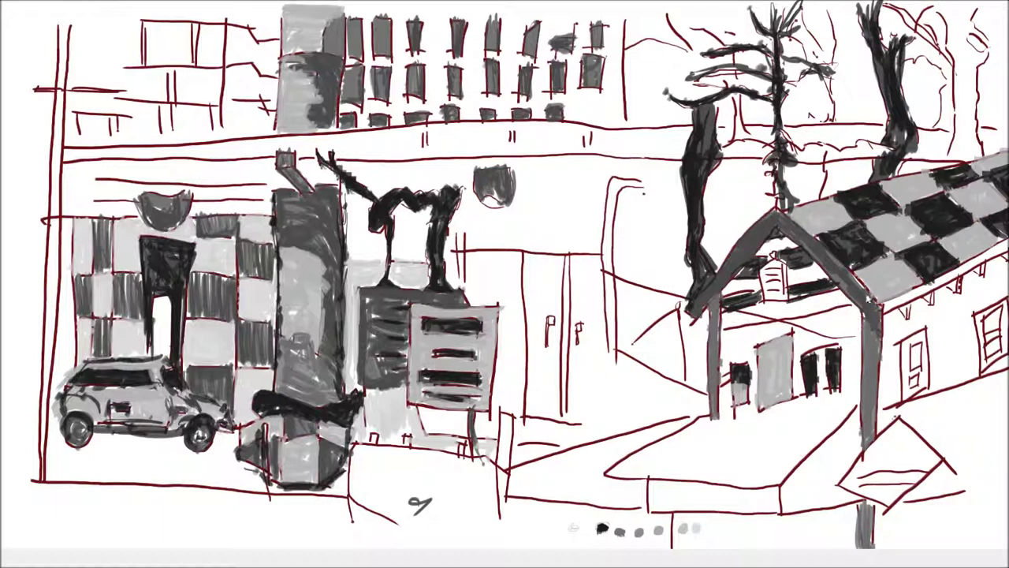
pyautogui.moveTo(859, 309)
pyautogui.mouseDown()
pyautogui.moveTo(726, 325)
pyautogui.moveTo(721, 355)
pyautogui.moveTo(776, 355)
pyautogui.moveTo(812, 329)
pyautogui.moveTo(855, 331)
pyautogui.moveTo(809, 328)
pyautogui.mouseUp()
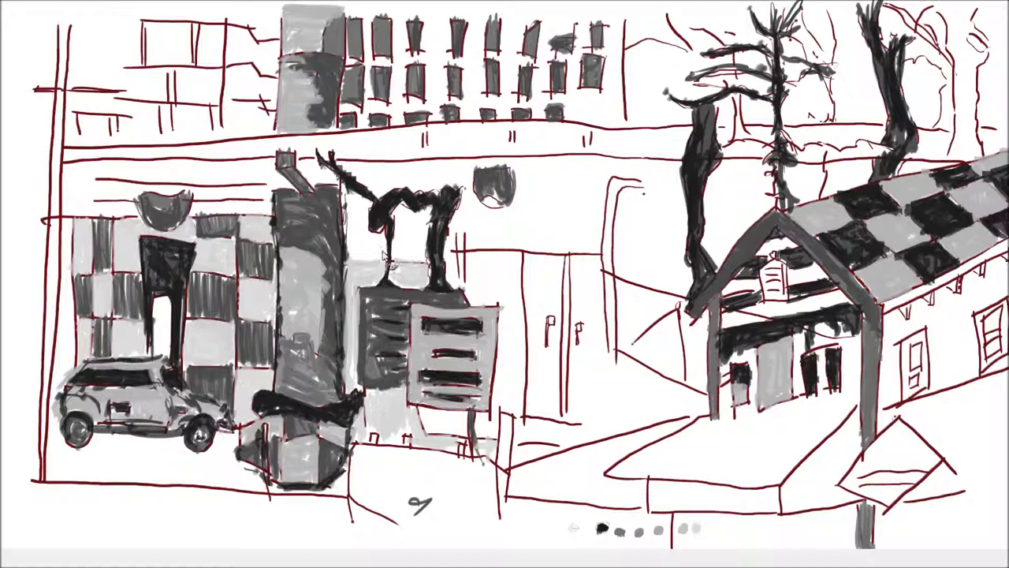
pyautogui.rightClick(432, 183)
# Step: Hatch the upper wall around and between the chimney stacks light grey
pyautogui.click(682, 443)
pyautogui.moveTo(433, 228)
pyautogui.mouseDown()
pyautogui.moveTo(422, 264)
pyautogui.moveTo(400, 214)
pyautogui.mouseUp()
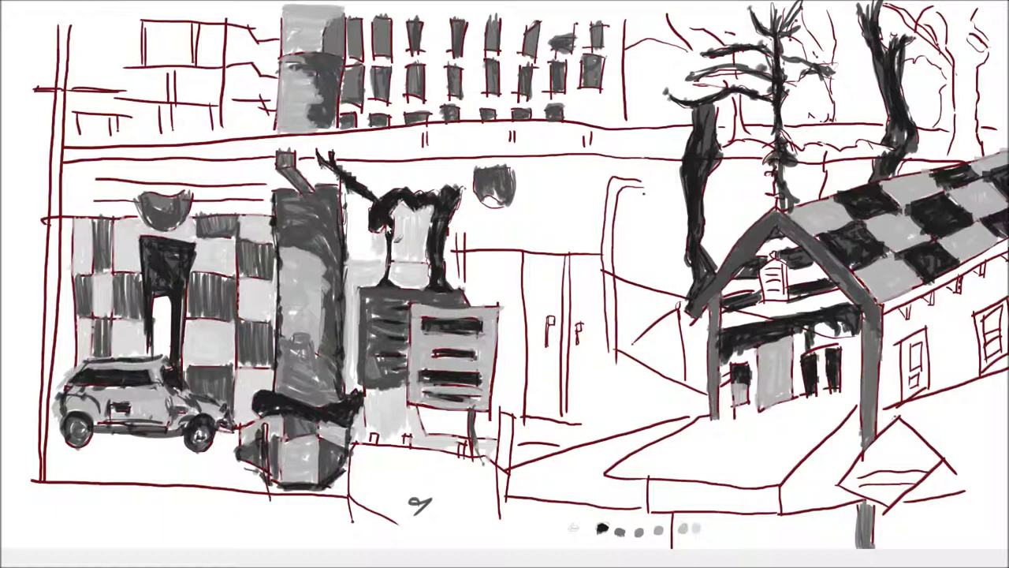
pyautogui.moveTo(365, 201)
pyautogui.mouseDown()
pyautogui.moveTo(356, 241)
pyautogui.moveTo(356, 231)
pyautogui.mouseUp()
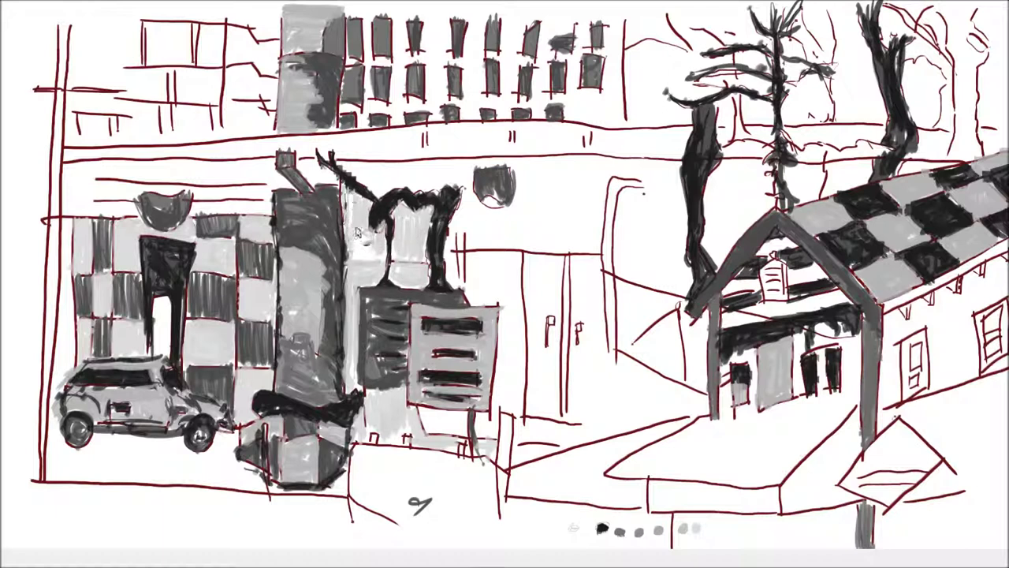
pyautogui.moveTo(597, 158)
pyautogui.mouseDown()
pyautogui.moveTo(603, 245)
pyautogui.moveTo(564, 256)
pyautogui.mouseUp()
pyautogui.moveTo(561, 159)
pyautogui.mouseDown()
pyautogui.moveTo(565, 244)
pyautogui.moveTo(552, 256)
pyautogui.mouseUp()
pyautogui.moveTo(532, 146)
pyautogui.mouseDown()
pyautogui.moveTo(528, 256)
pyautogui.moveTo(505, 264)
pyautogui.mouseUp()
pyautogui.moveTo(473, 193); pyautogui.dragTo(461, 256)
pyautogui.moveTo(473, 162)
pyautogui.mouseDown()
pyautogui.moveTo(469, 229)
pyautogui.moveTo(442, 206)
pyautogui.mouseUp()
pyautogui.moveTo(414, 156); pyautogui.dragTo(398, 209)
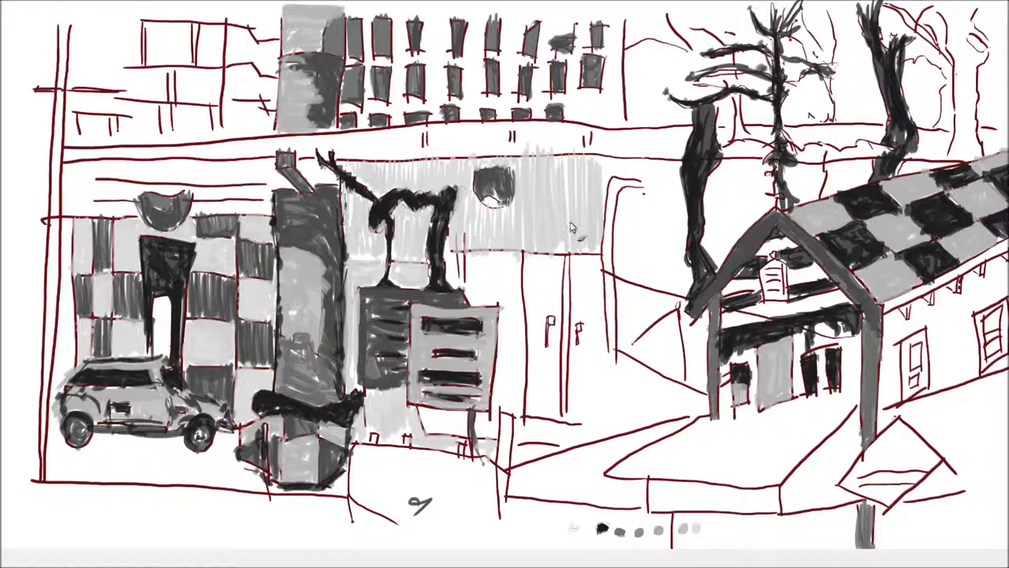
# Step: Shade a dark grey band along the roofline and retrace the post and door lines
pyautogui.moveTo(400, 167)
pyautogui.mouseDown()
pyautogui.moveTo(493, 157)
pyautogui.moveTo(358, 151)
pyautogui.moveTo(552, 138)
pyautogui.moveTo(59, 154)
pyautogui.moveTo(347, 158)
pyautogui.moveTo(316, 154)
pyautogui.mouseUp()
pyautogui.moveTo(408, 144)
pyautogui.mouseDown()
pyautogui.moveTo(645, 150)
pyautogui.moveTo(504, 158)
pyautogui.moveTo(634, 137)
pyautogui.moveTo(675, 147)
pyautogui.moveTo(552, 133)
pyautogui.mouseUp()
pyautogui.moveTo(565, 254); pyautogui.dragTo(564, 419)
pyautogui.moveTo(552, 317); pyautogui.dragTo(551, 347)
pyautogui.moveTo(602, 251); pyautogui.dragTo(345, 260)
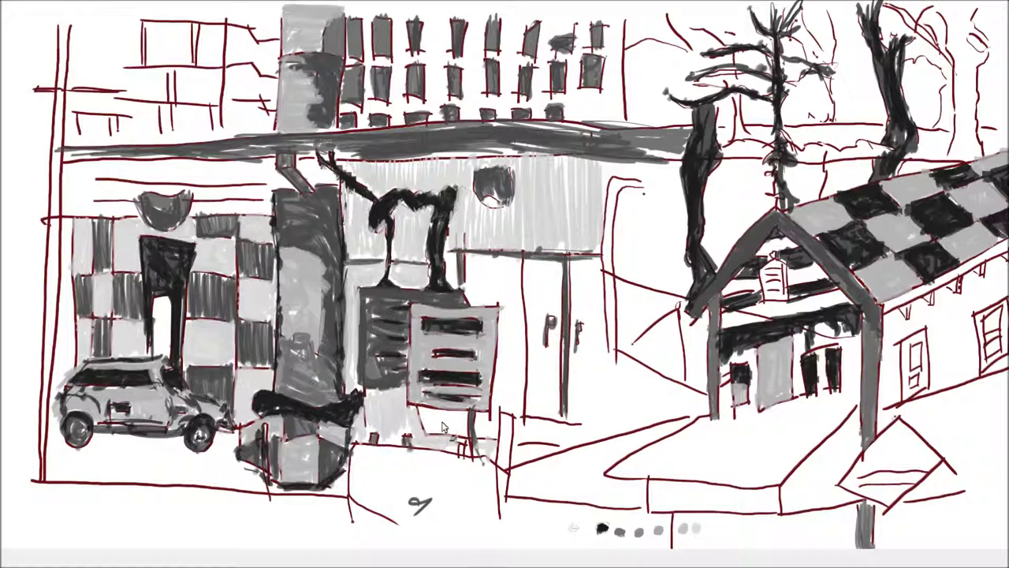
pyautogui.moveTo(785, 463); pyautogui.dragTo(834, 409)
# Step: Hatch the ground slab below the house with light grey diagonal strokes
pyautogui.moveTo(767, 479); pyautogui.dragTo(840, 413)
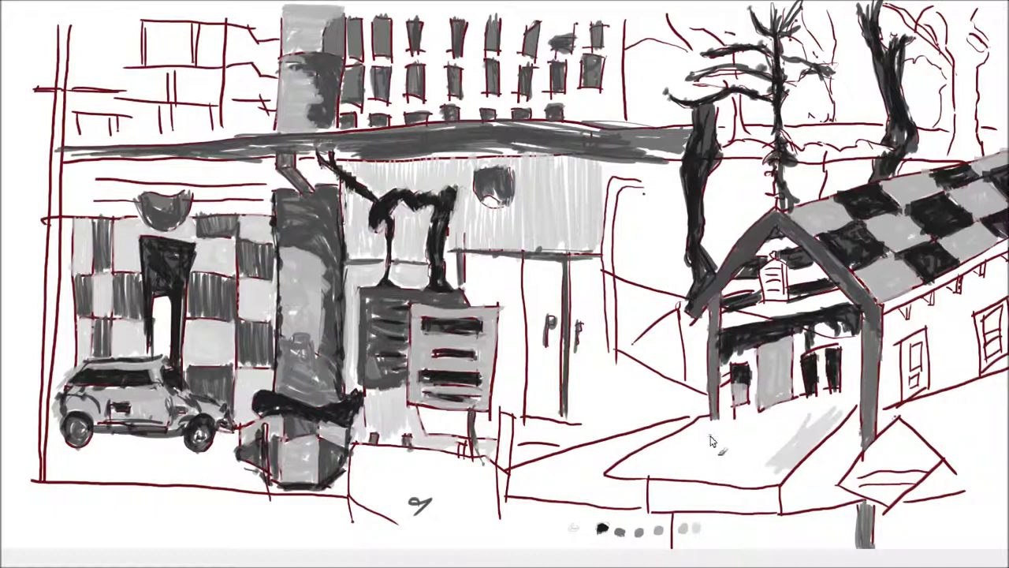
pyautogui.moveTo(697, 473); pyautogui.dragTo(733, 437)
pyautogui.moveTo(733, 481); pyautogui.dragTo(792, 429)
pyautogui.moveTo(761, 490)
pyautogui.mouseDown()
pyautogui.moveTo(803, 418)
pyautogui.moveTo(861, 395)
pyautogui.mouseUp()
pyautogui.moveTo(615, 459)
pyautogui.mouseDown()
pyautogui.moveTo(713, 418)
pyautogui.moveTo(662, 442)
pyautogui.mouseUp()
pyautogui.moveTo(630, 485); pyautogui.dragTo(705, 437)
pyautogui.moveTo(686, 492)
pyautogui.mouseDown()
pyautogui.moveTo(757, 459)
pyautogui.moveTo(769, 417)
pyautogui.mouseUp()
pyautogui.moveTo(737, 463); pyautogui.dragTo(824, 408)
pyautogui.moveTo(792, 435)
pyautogui.mouseDown()
pyautogui.moveTo(853, 396)
pyautogui.moveTo(846, 360)
pyautogui.moveTo(801, 354)
pyautogui.moveTo(806, 402)
pyautogui.mouseUp()
# Step: Shade the doorway grey and dab dark marks along the ground's edge
pyautogui.moveTo(820, 351)
pyautogui.mouseDown()
pyautogui.moveTo(816, 403)
pyautogui.moveTo(773, 421)
pyautogui.moveTo(725, 363)
pyautogui.mouseUp()
pyautogui.moveTo(725, 410)
pyautogui.mouseDown()
pyautogui.moveTo(761, 351)
pyautogui.moveTo(769, 355)
pyautogui.moveTo(755, 396)
pyautogui.moveTo(819, 445)
pyautogui.mouseUp()
pyautogui.click(772, 430)
pyautogui.rightClick(820, 359)
pyautogui.press('Escape')
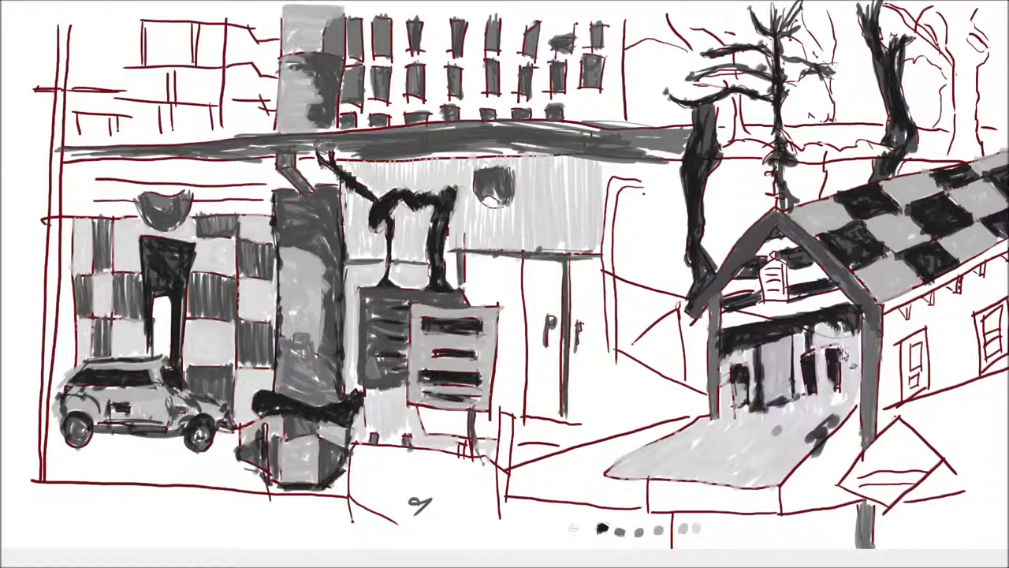
pyautogui.moveTo(703, 416); pyautogui.dragTo(645, 453)
pyautogui.moveTo(550, 524); pyautogui.dragTo(473, 533)
# Step: Darken the ground slab's edges, front face and right side
pyautogui.moveTo(674, 436)
pyautogui.mouseDown()
pyautogui.moveTo(600, 473)
pyautogui.moveTo(757, 493)
pyautogui.moveTo(597, 470)
pyautogui.moveTo(744, 485)
pyautogui.mouseUp()
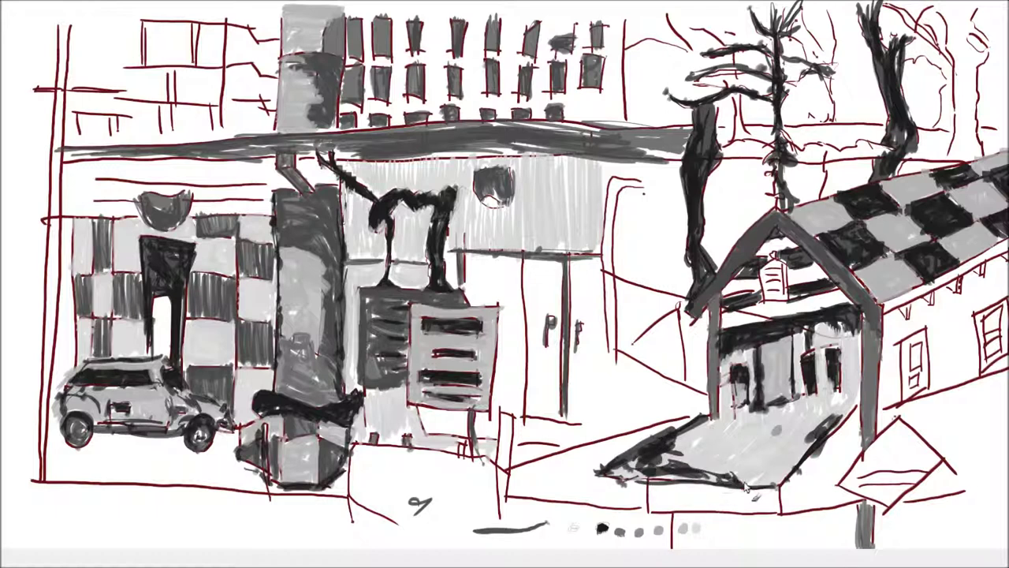
pyautogui.moveTo(710, 410)
pyautogui.mouseDown()
pyautogui.moveTo(850, 398)
pyautogui.moveTo(781, 430)
pyautogui.mouseUp()
pyautogui.moveTo(796, 441)
pyautogui.mouseDown()
pyautogui.moveTo(772, 484)
pyautogui.moveTo(773, 517)
pyautogui.moveTo(705, 492)
pyautogui.moveTo(662, 512)
pyautogui.mouseUp()
pyautogui.moveTo(682, 473); pyautogui.dragTo(643, 520)
pyautogui.moveTo(875, 406); pyautogui.dragTo(788, 496)
pyautogui.moveTo(861, 430); pyautogui.dragTo(793, 516)
pyautogui.moveTo(861, 497); pyautogui.dragTo(782, 511)
# Step: Hatch dark strokes left of the house's front post, then lighten the lower part grey
pyautogui.moveTo(710, 315)
pyautogui.mouseDown()
pyautogui.moveTo(702, 395)
pyautogui.moveTo(686, 398)
pyautogui.mouseUp()
pyautogui.moveTo(670, 280); pyautogui.dragTo(662, 359)
pyautogui.moveTo(630, 268); pyautogui.dragTo(627, 359)
pyautogui.moveTo(611, 259)
pyautogui.mouseDown()
pyautogui.moveTo(603, 351)
pyautogui.moveTo(582, 331)
pyautogui.mouseUp()
pyautogui.moveTo(574, 254); pyautogui.dragTo(569, 288)
pyautogui.moveTo(651, 316)
pyautogui.mouseDown()
pyautogui.moveTo(643, 383)
pyautogui.moveTo(631, 369)
pyautogui.mouseUp()
pyautogui.moveTo(607, 315); pyautogui.dragTo(582, 366)
pyautogui.moveTo(574, 300); pyautogui.dragTo(566, 325)
# Step: Shade light grey between the tree and roof and above the checkered roof
pyautogui.moveTo(769, 173)
pyautogui.mouseDown()
pyautogui.moveTo(761, 220)
pyautogui.moveTo(749, 229)
pyautogui.mouseUp()
pyautogui.moveTo(737, 186)
pyautogui.mouseDown()
pyautogui.moveTo(721, 256)
pyautogui.moveTo(714, 233)
pyautogui.mouseUp()
pyautogui.moveTo(749, 161)
pyautogui.mouseDown()
pyautogui.moveTo(722, 205)
pyautogui.moveTo(730, 197)
pyautogui.mouseUp()
pyautogui.moveTo(828, 164)
pyautogui.mouseDown()
pyautogui.moveTo(784, 194)
pyautogui.moveTo(808, 209)
pyautogui.mouseUp()
pyautogui.moveTo(949, 168); pyautogui.dragTo(843, 196)
pyautogui.moveTo(875, 154); pyautogui.dragTo(821, 199)
# Step: Shade the area left of the tree trunk light grey
pyautogui.moveTo(687, 180)
pyautogui.mouseDown()
pyautogui.moveTo(678, 241)
pyautogui.moveTo(603, 191)
pyautogui.mouseUp()
pyautogui.moveTo(678, 156)
pyautogui.mouseDown()
pyautogui.moveTo(580, 180)
pyautogui.moveTo(676, 225)
pyautogui.moveTo(672, 284)
pyautogui.mouseUp()
pyautogui.moveTo(666, 207); pyautogui.dragTo(631, 279)
pyautogui.moveTo(622, 197); pyautogui.dragTo(634, 274)
pyautogui.moveTo(670, 189)
pyautogui.mouseDown()
pyautogui.moveTo(663, 182)
pyautogui.moveTo(679, 290)
pyautogui.mouseUp()
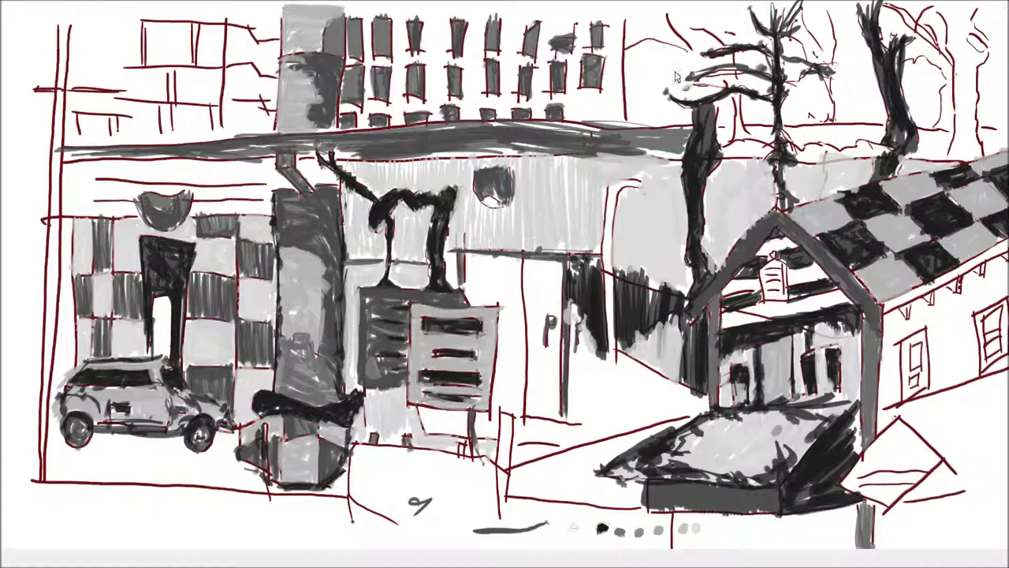
# Step: Hatch the upper wall above the checkered wall light grey, out to the far left
pyautogui.moveTo(282, 181); pyautogui.dragTo(266, 206)
pyautogui.moveTo(261, 158)
pyautogui.mouseDown()
pyautogui.moveTo(250, 213)
pyautogui.moveTo(230, 218)
pyautogui.mouseUp()
pyautogui.moveTo(223, 158)
pyautogui.mouseDown()
pyautogui.moveTo(201, 167)
pyautogui.moveTo(194, 214)
pyautogui.mouseUp()
pyautogui.moveTo(189, 156); pyautogui.dragTo(168, 197)
pyautogui.moveTo(158, 156); pyautogui.dragTo(131, 199)
pyautogui.moveTo(126, 161)
pyautogui.mouseDown()
pyautogui.moveTo(108, 219)
pyautogui.moveTo(88, 222)
pyautogui.mouseUp()
pyautogui.moveTo(77, 157); pyautogui.dragTo(70, 222)
# Step: Blacken the left pole and scribble dark ground across the bottom
pyautogui.moveTo(58, 178); pyautogui.dragTo(63, 15)
pyautogui.moveTo(65, 144); pyautogui.dragTo(60, 319)
pyautogui.moveTo(60, 234); pyautogui.dragTo(41, 481)
pyautogui.moveTo(143, 460)
pyautogui.mouseDown()
pyautogui.moveTo(126, 504)
pyautogui.moveTo(144, 514)
pyautogui.moveTo(347, 505)
pyautogui.moveTo(362, 543)
pyautogui.moveTo(23, 504)
pyautogui.moveTo(552, 520)
pyautogui.moveTo(501, 414)
pyautogui.mouseUp()
pyautogui.rightClick(422, 368)
# Step: Switch to a different brush and shade grey below the sign, darkening its right edge
pyautogui.click(482, 374)
pyautogui.moveTo(513, 469); pyautogui.dragTo(434, 449)
pyautogui.moveTo(414, 398); pyautogui.dragTo(469, 438)
pyautogui.moveTo(501, 308)
pyautogui.mouseDown()
pyautogui.moveTo(507, 433)
pyautogui.moveTo(355, 451)
pyautogui.mouseUp()
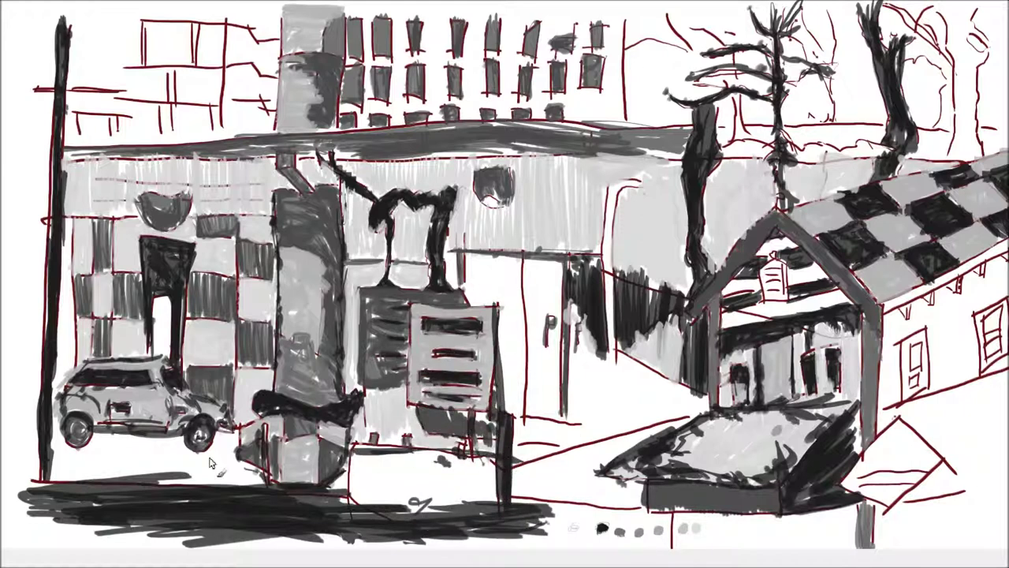
# Step: Paint a ground shadow under the car and faint grey strokes on the ground to the right
pyautogui.moveTo(136, 448)
pyautogui.mouseDown()
pyautogui.moveTo(103, 454)
pyautogui.moveTo(213, 473)
pyautogui.moveTo(94, 485)
pyautogui.mouseUp()
pyautogui.moveTo(181, 474); pyautogui.dragTo(232, 430)
pyautogui.moveTo(118, 443)
pyautogui.mouseDown()
pyautogui.moveTo(59, 465)
pyautogui.moveTo(47, 483)
pyautogui.mouseUp()
pyautogui.moveTo(617, 410); pyautogui.dragTo(606, 434)
pyautogui.moveTo(686, 410)
pyautogui.mouseDown()
pyautogui.moveTo(646, 376)
pyautogui.moveTo(588, 395)
pyautogui.moveTo(646, 425)
pyautogui.moveTo(622, 434)
pyautogui.moveTo(583, 378)
pyautogui.moveTo(603, 414)
pyautogui.moveTo(544, 442)
pyautogui.moveTo(524, 429)
pyautogui.moveTo(607, 441)
pyautogui.mouseUp()
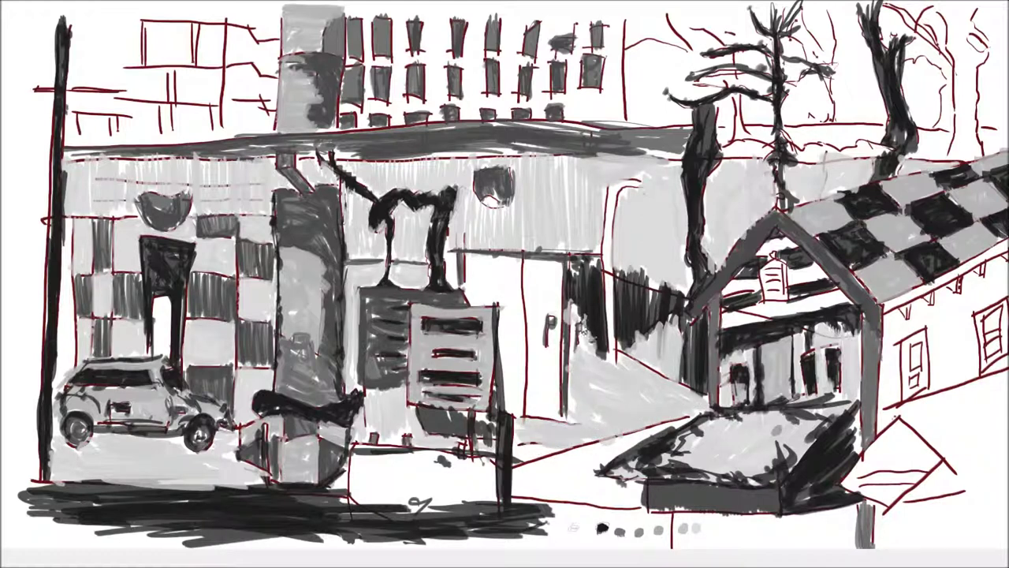
# Step: Shade the door light grey, then darken beside it, its bottom edge and the wall's vertical edge
pyautogui.moveTo(540, 339); pyautogui.dragTo(536, 410)
pyautogui.moveTo(528, 355)
pyautogui.mouseDown()
pyautogui.moveTo(564, 425)
pyautogui.moveTo(552, 331)
pyautogui.moveTo(537, 406)
pyautogui.mouseUp()
pyautogui.moveTo(525, 293)
pyautogui.mouseDown()
pyautogui.moveTo(542, 355)
pyautogui.moveTo(552, 304)
pyautogui.moveTo(514, 416)
pyautogui.moveTo(505, 276)
pyautogui.moveTo(519, 278)
pyautogui.moveTo(461, 260)
pyautogui.moveTo(489, 307)
pyautogui.mouseUp()
pyautogui.moveTo(469, 268); pyautogui.dragTo(512, 332)
pyautogui.moveTo(505, 268)
pyautogui.mouseDown()
pyautogui.moveTo(510, 312)
pyautogui.moveTo(471, 257)
pyautogui.mouseUp()
pyautogui.moveTo(577, 414); pyautogui.dragTo(521, 418)
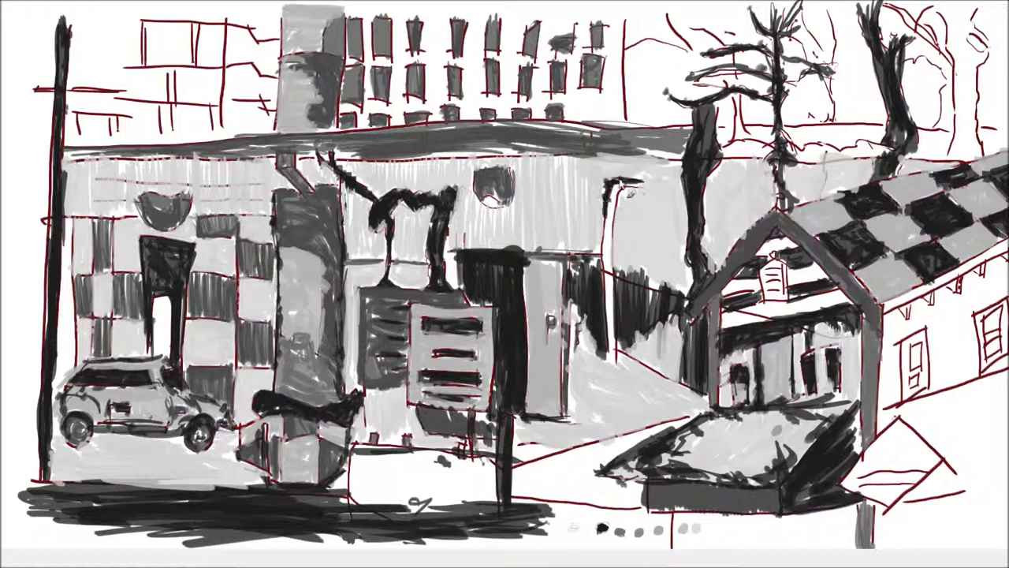
pyautogui.moveTo(608, 201); pyautogui.dragTo(610, 351)
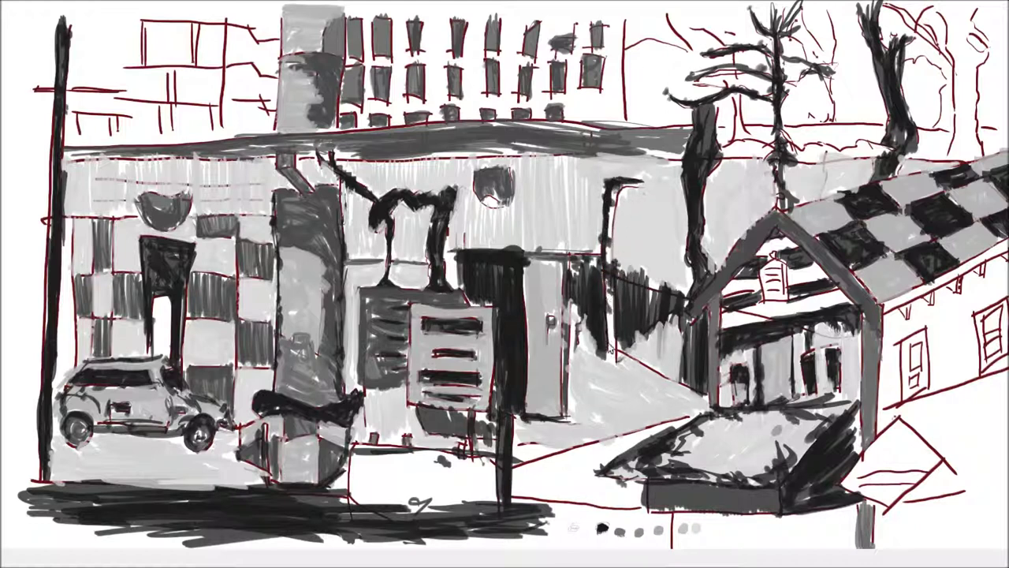
# Step: Hatch the sloped ground dark, then shade the roofline and right tree trunk grey
pyautogui.moveTo(581, 450)
pyautogui.mouseDown()
pyautogui.moveTo(547, 492)
pyautogui.moveTo(659, 444)
pyautogui.moveTo(626, 478)
pyautogui.moveTo(517, 495)
pyautogui.mouseUp()
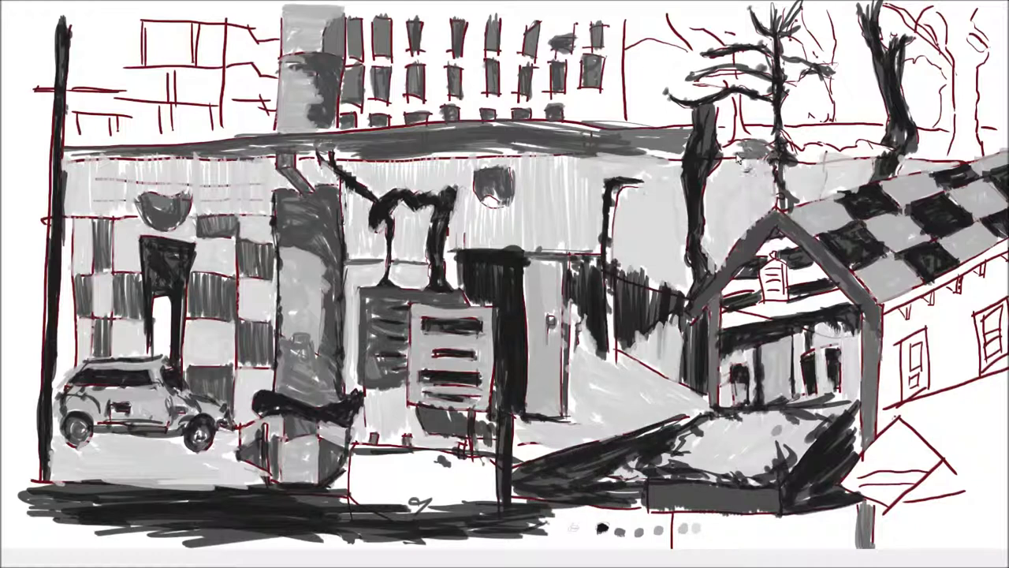
pyautogui.moveTo(739, 93); pyautogui.dragTo(735, 144)
pyautogui.moveTo(805, 154); pyautogui.dragTo(860, 155)
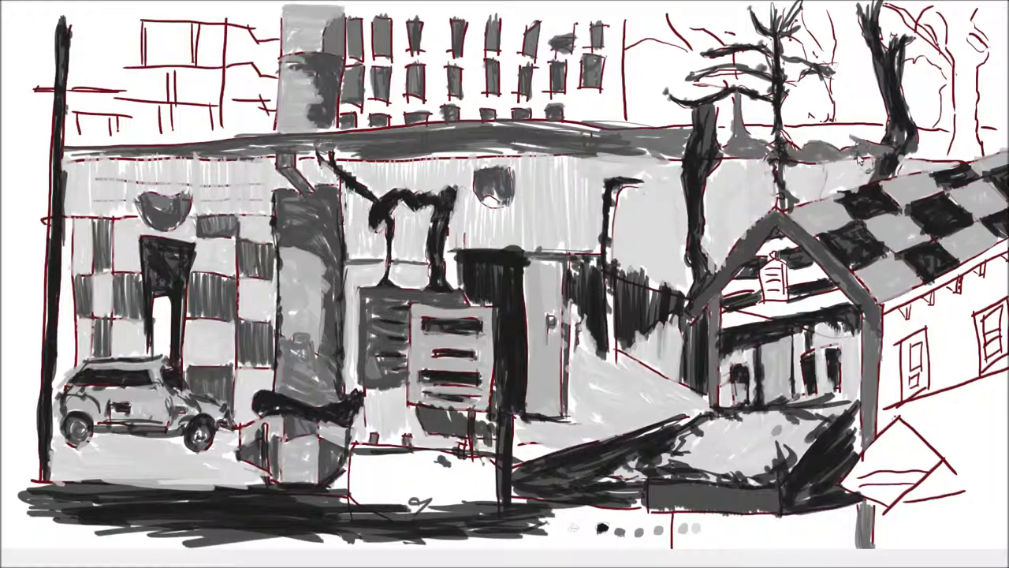
pyautogui.moveTo(958, 62); pyautogui.dragTo(986, 149)
pyautogui.moveTo(969, 87)
pyautogui.mouseDown()
pyautogui.moveTo(982, 172)
pyautogui.moveTo(968, 69)
pyautogui.moveTo(895, 14)
pyautogui.moveTo(816, 6)
pyautogui.mouseUp()
# Step: Build up grey shading on the right tree's upper branches and left of its trunk
pyautogui.moveTo(958, 36)
pyautogui.mouseDown()
pyautogui.moveTo(986, 102)
pyautogui.moveTo(964, 6)
pyautogui.moveTo(950, 67)
pyautogui.mouseUp()
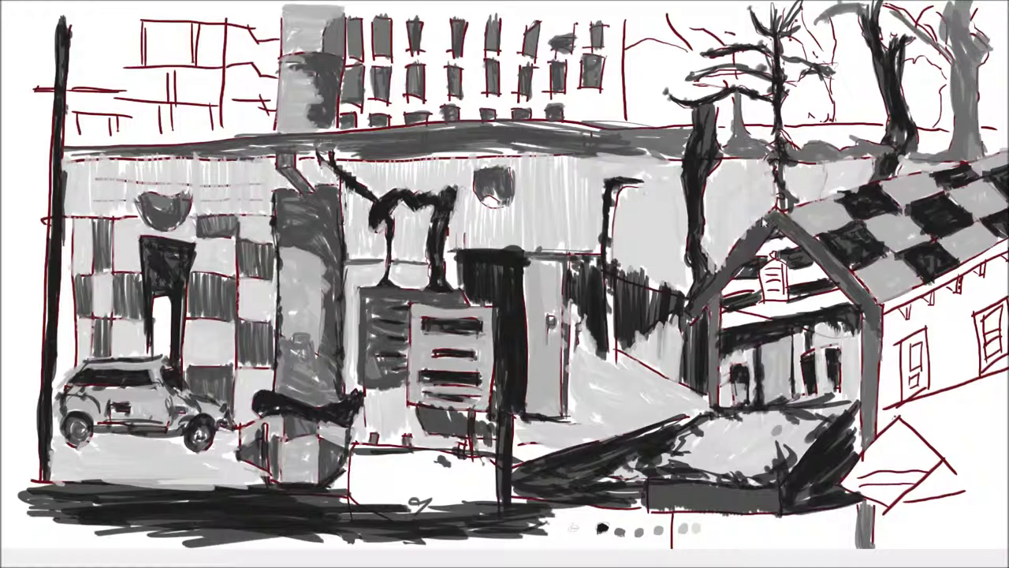
pyautogui.moveTo(919, 63)
pyautogui.mouseDown()
pyautogui.moveTo(924, 115)
pyautogui.moveTo(946, 111)
pyautogui.mouseUp()
pyautogui.moveTo(946, 71); pyautogui.dragTo(915, 110)
pyautogui.moveTo(856, 98)
pyautogui.mouseDown()
pyautogui.moveTo(848, 126)
pyautogui.moveTo(844, 75)
pyautogui.moveTo(871, 47)
pyautogui.moveTo(846, 56)
pyautogui.mouseUp()
# Step: Shade the sky left of the central tree light grey and darken the tall building's right edge
pyautogui.moveTo(641, 100)
pyautogui.mouseDown()
pyautogui.moveTo(631, 63)
pyautogui.moveTo(639, 127)
pyautogui.moveTo(656, 89)
pyautogui.mouseUp()
pyautogui.moveTo(730, 130); pyautogui.dragTo(735, 87)
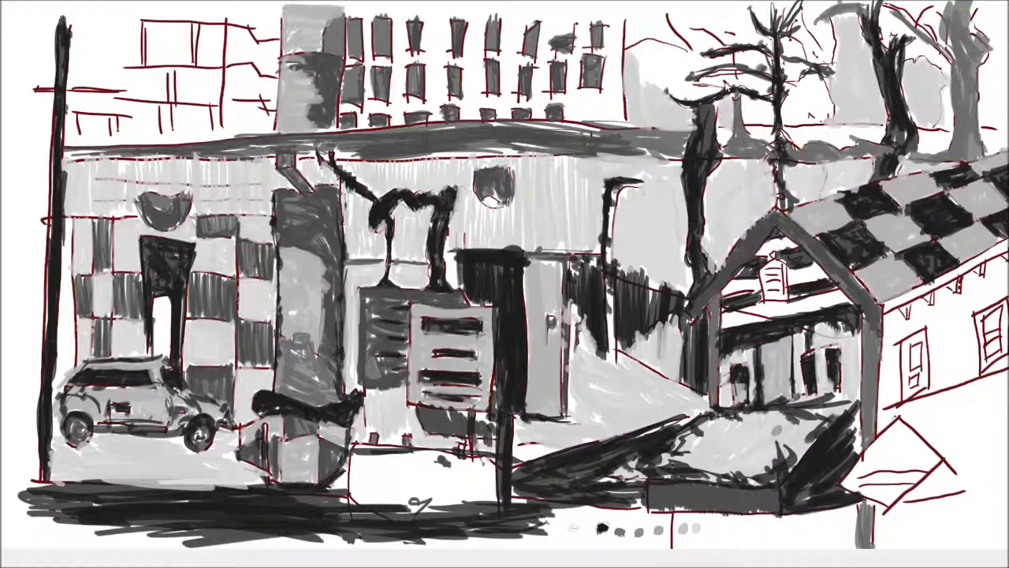
pyautogui.moveTo(667, 91)
pyautogui.mouseDown()
pyautogui.moveTo(638, 47)
pyautogui.moveTo(678, 55)
pyautogui.moveTo(690, 73)
pyautogui.mouseUp()
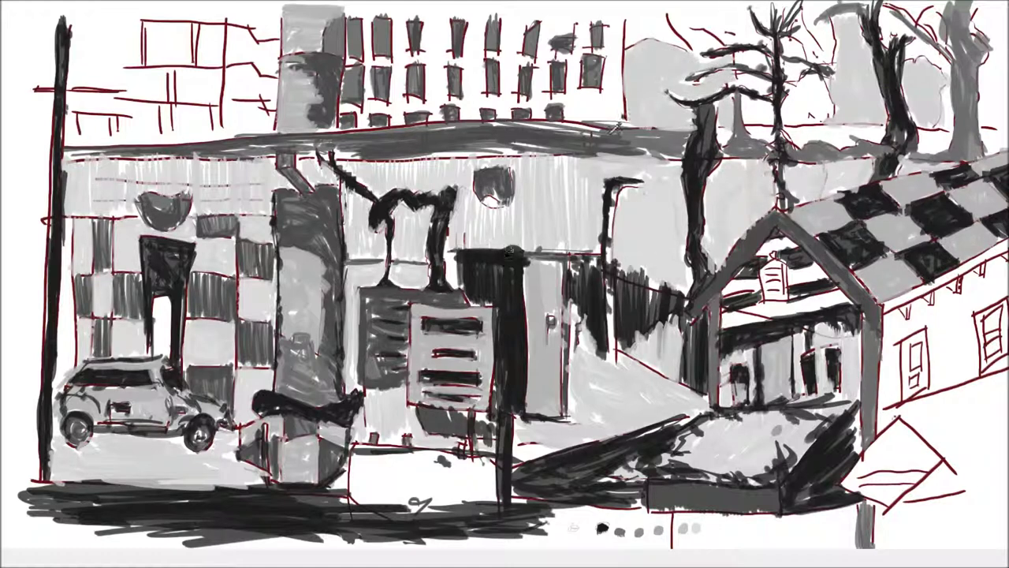
pyautogui.moveTo(616, 72)
pyautogui.mouseDown()
pyautogui.moveTo(627, 126)
pyautogui.moveTo(611, 31)
pyautogui.moveTo(608, 87)
pyautogui.moveTo(588, 110)
pyautogui.moveTo(603, 122)
pyautogui.moveTo(577, 126)
pyautogui.moveTo(576, 96)
pyautogui.moveTo(536, 114)
pyautogui.moveTo(505, 110)
pyautogui.moveTo(516, 47)
pyautogui.mouseUp()
# Step: Darken the tall building's window columns, grid and base with black vertical strokes
pyautogui.moveTo(516, 102)
pyautogui.mouseDown()
pyautogui.moveTo(508, 8)
pyautogui.moveTo(548, 79)
pyautogui.mouseUp()
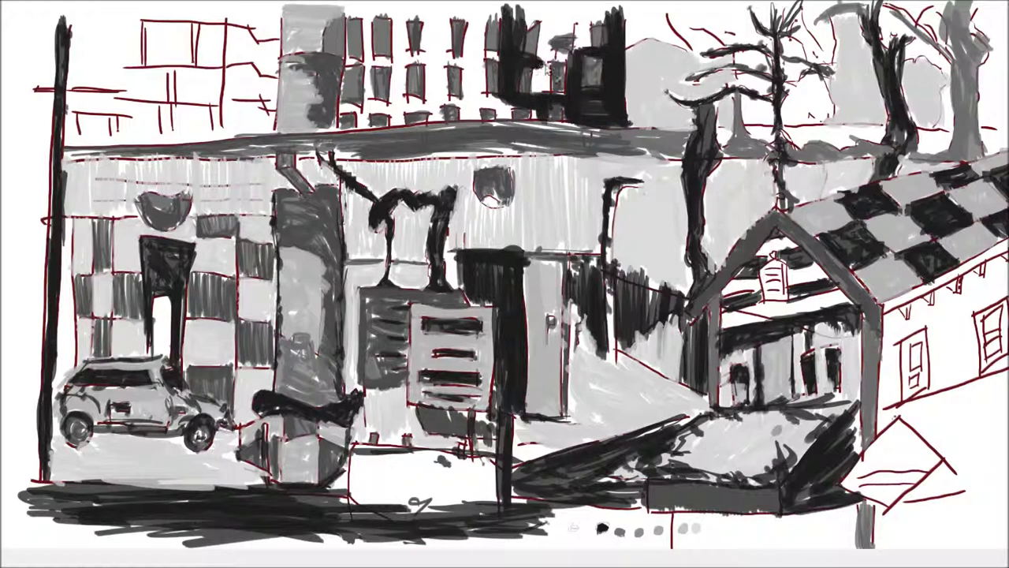
pyautogui.moveTo(537, 12); pyautogui.dragTo(545, 74)
pyautogui.moveTo(507, 118)
pyautogui.mouseDown()
pyautogui.moveTo(426, 98)
pyautogui.moveTo(483, 44)
pyautogui.mouseUp()
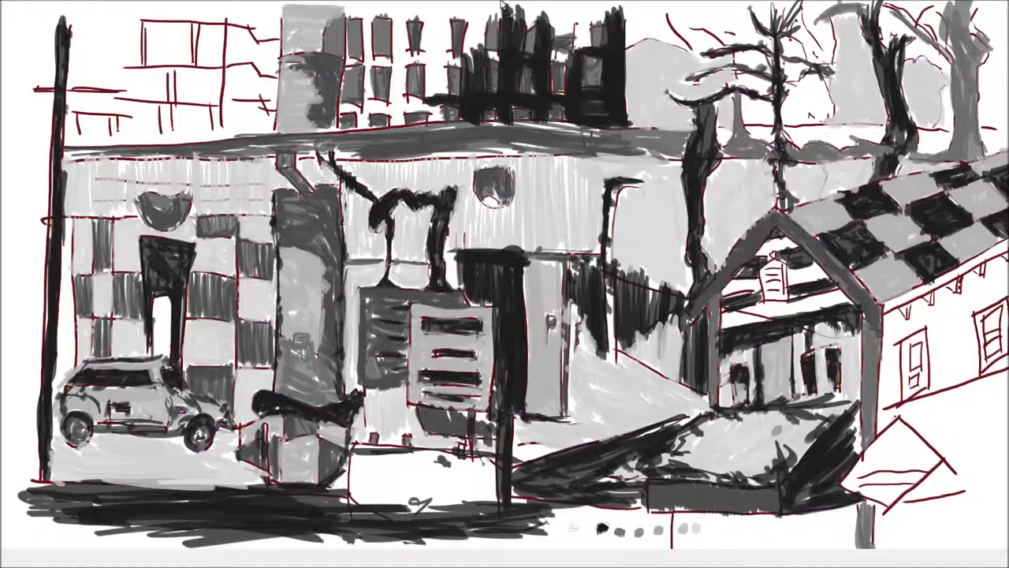
pyautogui.moveTo(481, 8); pyautogui.dragTo(473, 75)
pyautogui.moveTo(454, 32); pyautogui.dragTo(467, 82)
pyautogui.moveTo(447, 14)
pyautogui.mouseDown()
pyautogui.moveTo(449, 94)
pyautogui.moveTo(432, 118)
pyautogui.mouseUp()
pyautogui.moveTo(412, 8); pyautogui.dragTo(402, 126)
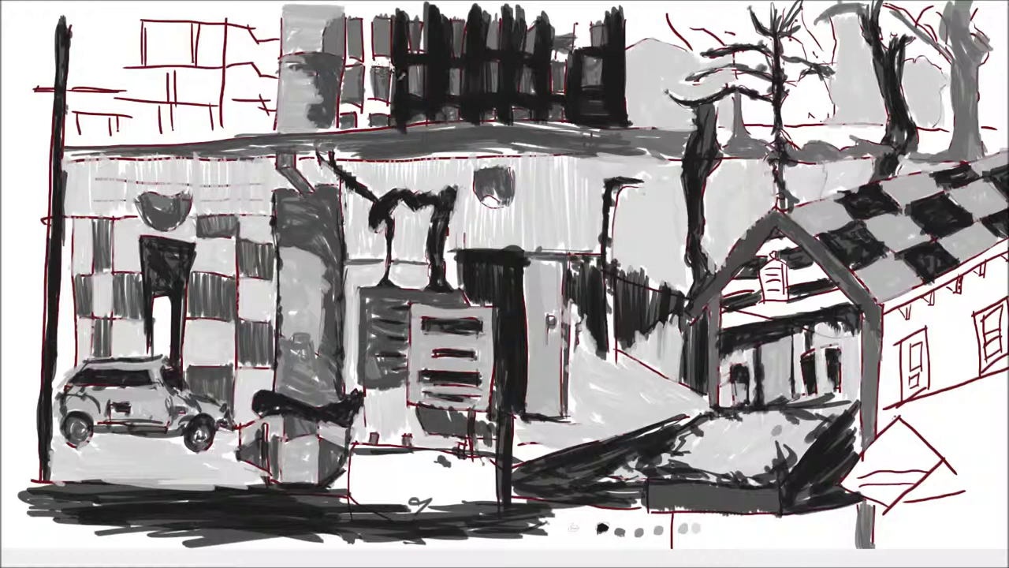
pyautogui.moveTo(410, 63); pyautogui.dragTo(339, 56)
pyautogui.moveTo(364, 6)
pyautogui.mouseDown()
pyautogui.moveTo(363, 116)
pyautogui.moveTo(376, 127)
pyautogui.moveTo(360, 134)
pyautogui.mouseUp()
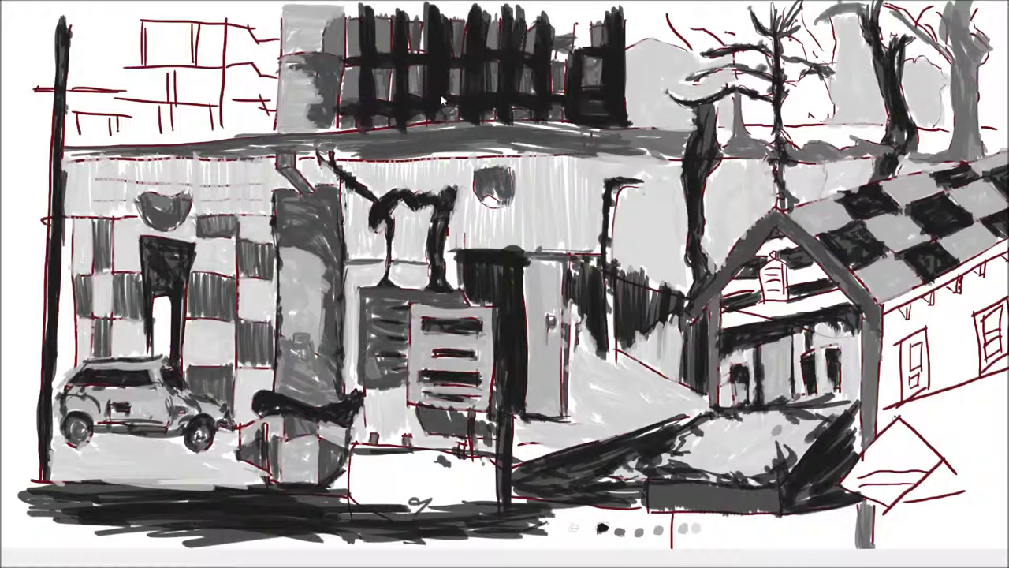
# Step: Paint the upper-left building's windows and the patch beside the tall building dark
pyautogui.moveTo(286, 118)
pyautogui.mouseDown()
pyautogui.moveTo(272, 79)
pyautogui.moveTo(233, 67)
pyautogui.moveTo(236, 102)
pyautogui.moveTo(272, 94)
pyautogui.mouseUp()
pyautogui.moveTo(139, 72)
pyautogui.mouseDown()
pyautogui.moveTo(175, 94)
pyautogui.moveTo(87, 102)
pyautogui.moveTo(139, 73)
pyautogui.mouseUp()
pyautogui.moveTo(211, 22); pyautogui.dragTo(216, 136)
pyautogui.moveTo(162, 103); pyautogui.dragTo(166, 161)
pyautogui.moveTo(118, 116); pyautogui.dragTo(117, 150)
pyautogui.moveTo(79, 114)
pyautogui.mouseDown()
pyautogui.moveTo(88, 146)
pyautogui.moveTo(119, 126)
pyautogui.mouseUp()
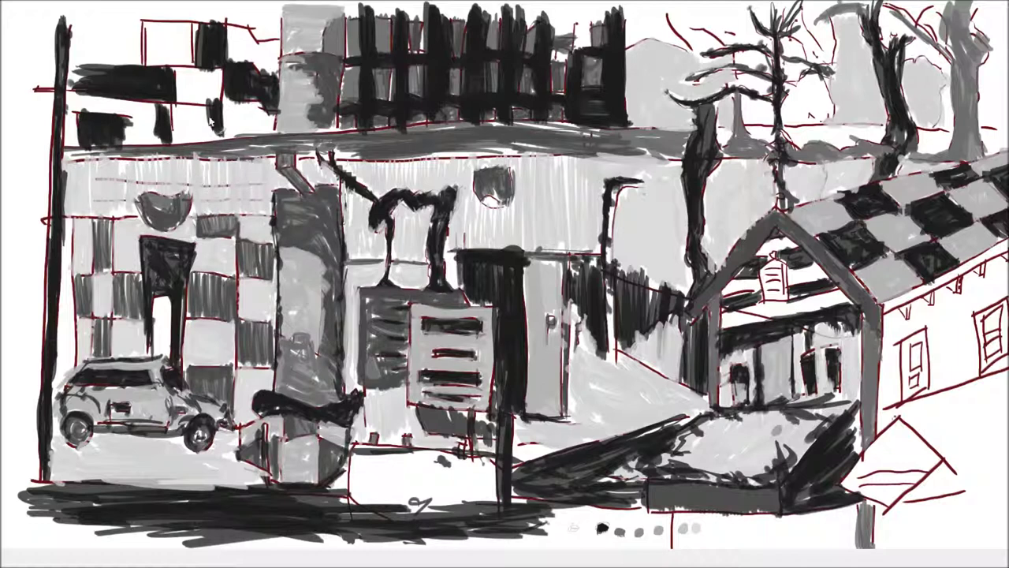
# Step: Fill the upper-left walls, top-left area and far-left strip light grey, plus the right house wall
pyautogui.moveTo(270, 123)
pyautogui.mouseDown()
pyautogui.moveTo(226, 118)
pyautogui.moveTo(197, 69)
pyautogui.moveTo(190, 141)
pyautogui.moveTo(136, 110)
pyautogui.mouseUp()
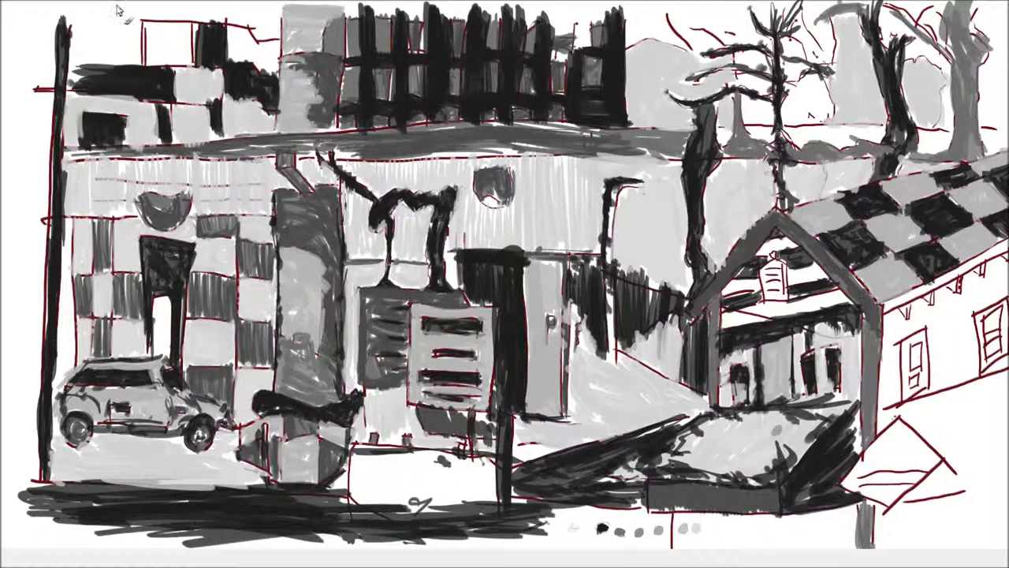
pyautogui.moveTo(150, 24)
pyautogui.mouseDown()
pyautogui.moveTo(135, 72)
pyautogui.moveTo(94, 15)
pyautogui.moveTo(75, 63)
pyautogui.mouseUp()
pyautogui.moveTo(268, 62); pyautogui.dragTo(228, 32)
pyautogui.moveTo(47, 16)
pyautogui.mouseDown()
pyautogui.moveTo(36, 118)
pyautogui.moveTo(26, 97)
pyautogui.moveTo(31, 481)
pyautogui.moveTo(16, 197)
pyautogui.mouseUp()
pyautogui.moveTo(15, 441); pyautogui.dragTo(19, 489)
pyautogui.moveTo(556, 71)
pyautogui.mouseDown()
pyautogui.moveTo(574, 29)
pyautogui.moveTo(607, 24)
pyautogui.moveTo(587, 12)
pyautogui.mouseUp()
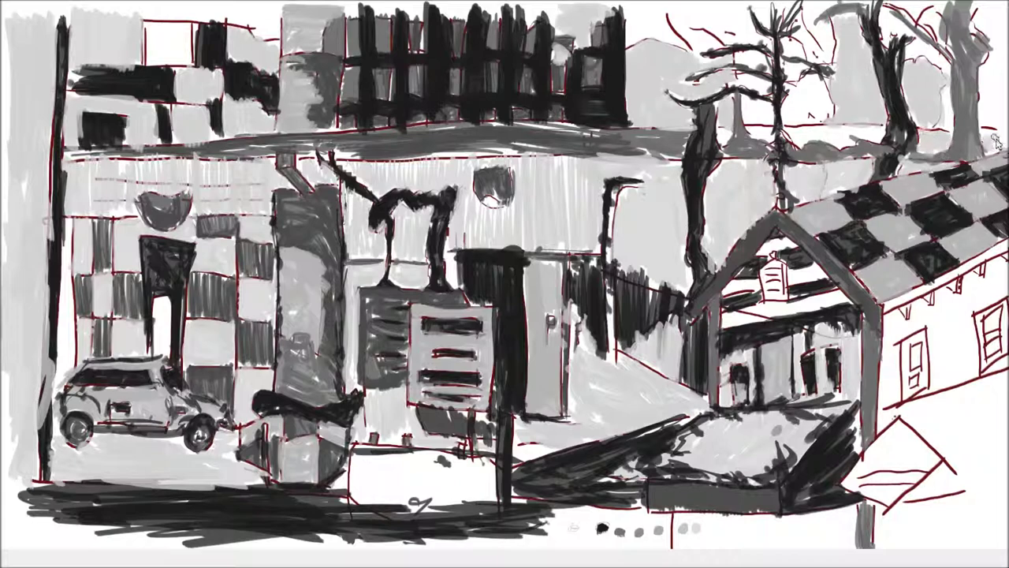
pyautogui.moveTo(909, 382)
pyautogui.mouseDown()
pyautogui.moveTo(895, 323)
pyautogui.moveTo(942, 347)
pyautogui.moveTo(962, 300)
pyautogui.moveTo(995, 272)
pyautogui.moveTo(940, 337)
pyautogui.mouseUp()
# Step: Shade the right house wall and eave grey and fill its windows dark
pyautogui.moveTo(1000, 260); pyautogui.dragTo(992, 386)
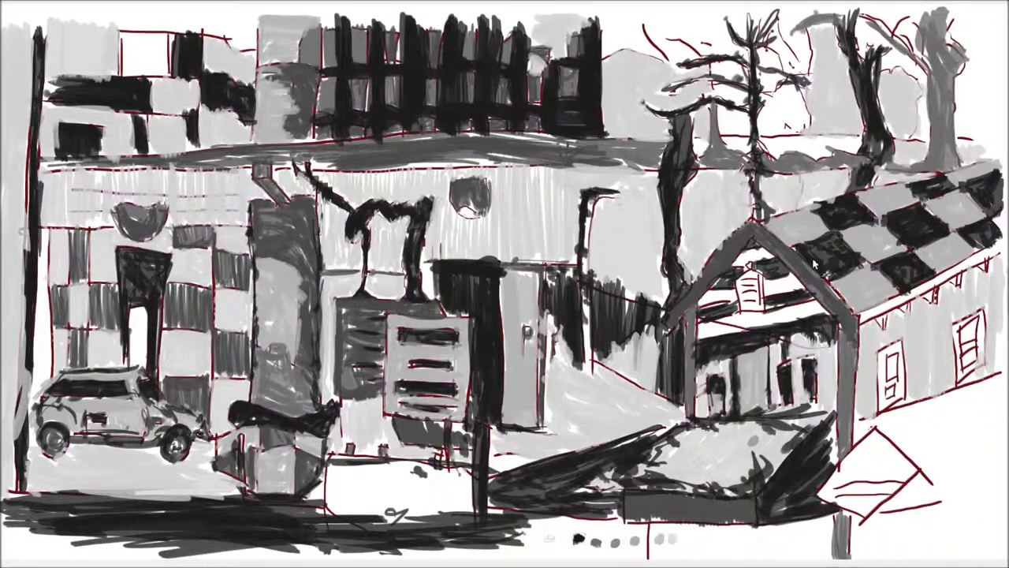
pyautogui.moveTo(885, 354)
pyautogui.mouseDown()
pyautogui.moveTo(889, 403)
pyautogui.moveTo(903, 410)
pyautogui.mouseUp()
pyautogui.moveTo(954, 314); pyautogui.dragTo(989, 351)
pyautogui.moveTo(997, 244)
pyautogui.mouseDown()
pyautogui.moveTo(867, 316)
pyautogui.moveTo(856, 335)
pyautogui.moveTo(950, 293)
pyautogui.moveTo(986, 265)
pyautogui.mouseUp()
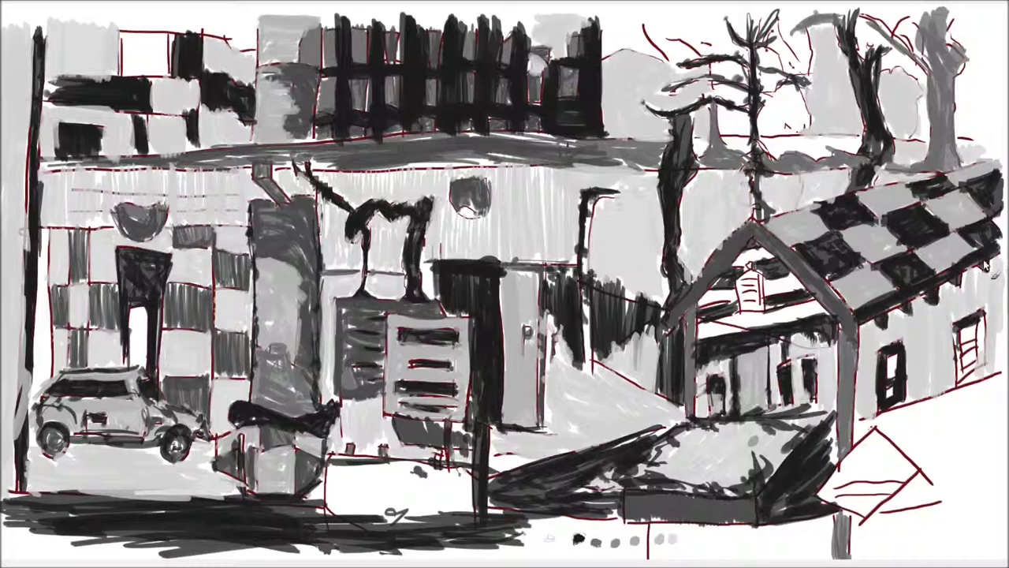
pyautogui.moveTo(971, 354)
pyautogui.mouseDown()
pyautogui.moveTo(982, 316)
pyautogui.moveTo(974, 382)
pyautogui.mouseUp()
pyautogui.moveTo(958, 323); pyautogui.dragTo(987, 393)
# Step: Paint dark shadows beside the door, grey the upper-left roofline, and fill the low box dark
pyautogui.moveTo(587, 359); pyautogui.dragTo(678, 411)
pyautogui.moveTo(548, 339); pyautogui.dragTo(595, 387)
pyautogui.moveTo(497, 443); pyautogui.dragTo(535, 485)
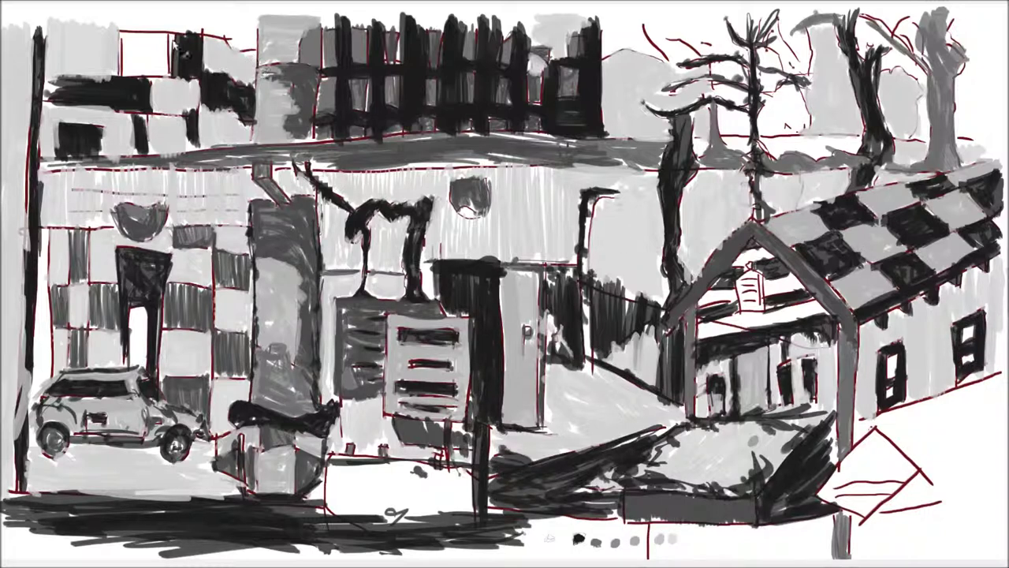
pyautogui.moveTo(126, 36); pyautogui.dragTo(170, 83)
pyautogui.moveTo(244, 16)
pyautogui.mouseDown()
pyautogui.moveTo(237, 55)
pyautogui.moveTo(23, 15)
pyautogui.mouseUp()
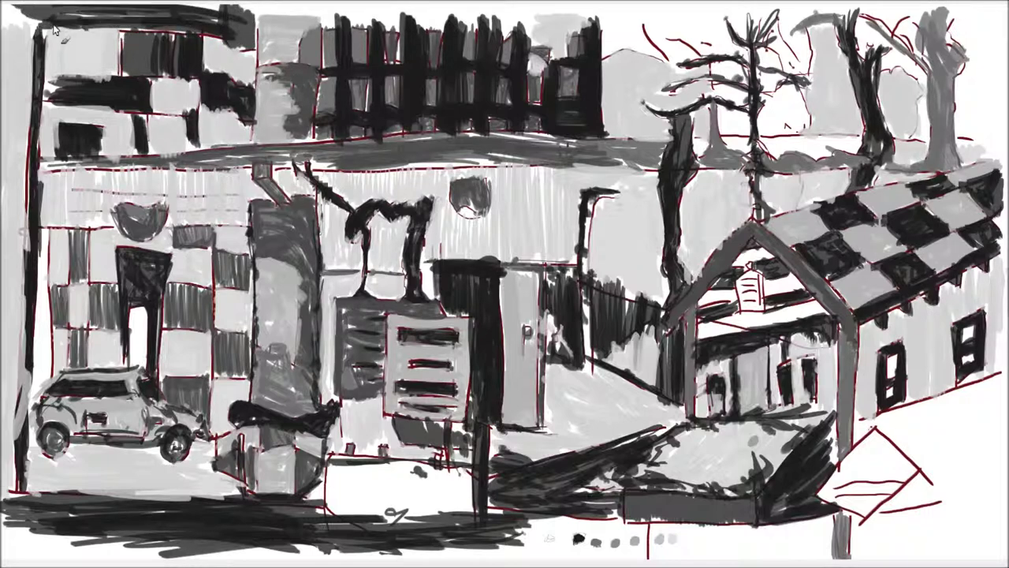
pyautogui.moveTo(328, 457)
pyautogui.mouseDown()
pyautogui.moveTo(355, 504)
pyautogui.moveTo(392, 481)
pyautogui.moveTo(457, 505)
pyautogui.moveTo(447, 531)
pyautogui.mouseUp()
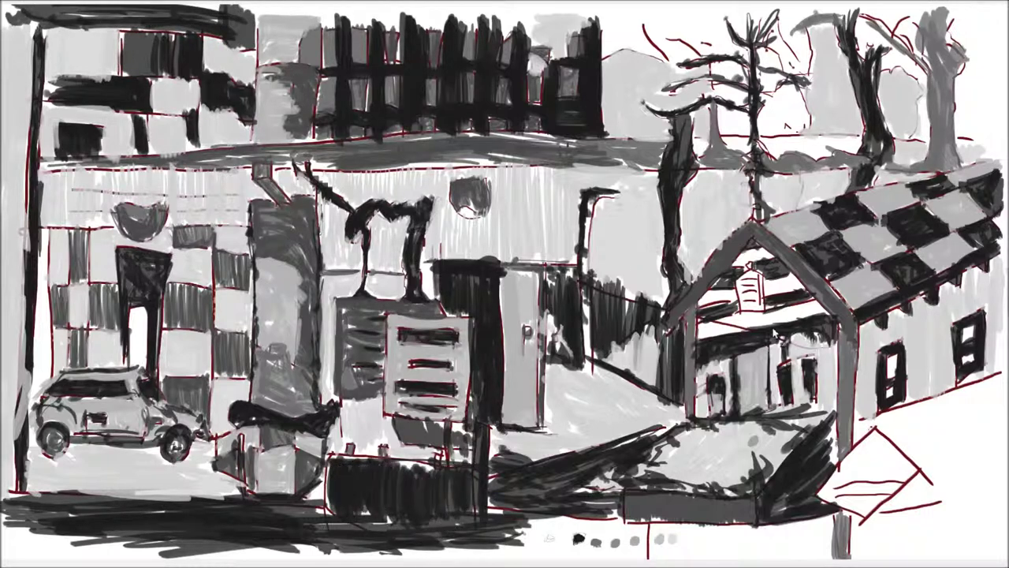
# Step: Add dark and light grey strokes under the gable and fill the sky around the central tree grey
pyautogui.moveTo(727, 303)
pyautogui.mouseDown()
pyautogui.moveTo(749, 339)
pyautogui.moveTo(828, 311)
pyautogui.moveTo(795, 286)
pyautogui.mouseUp()
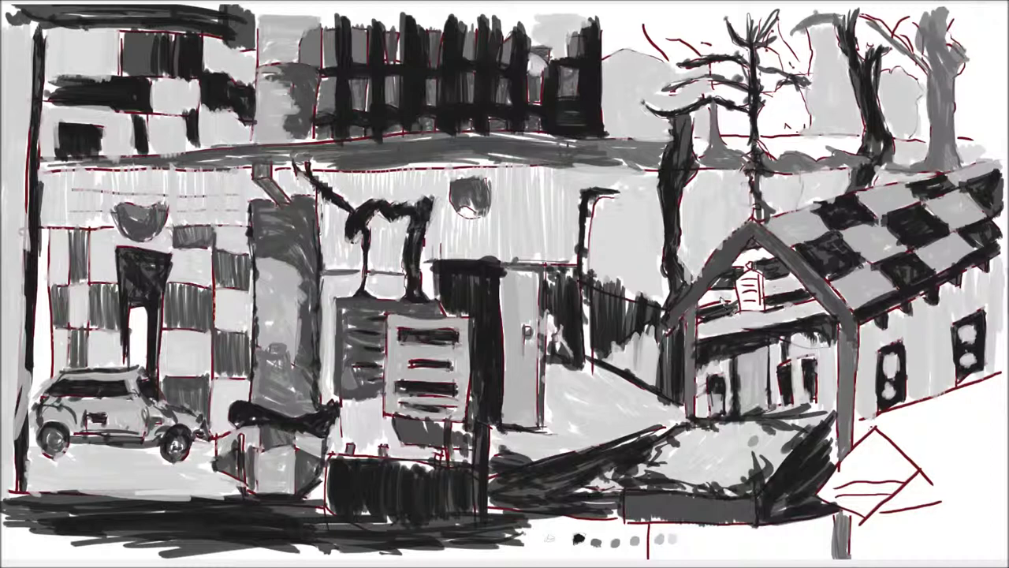
pyautogui.moveTo(735, 254); pyautogui.dragTo(776, 277)
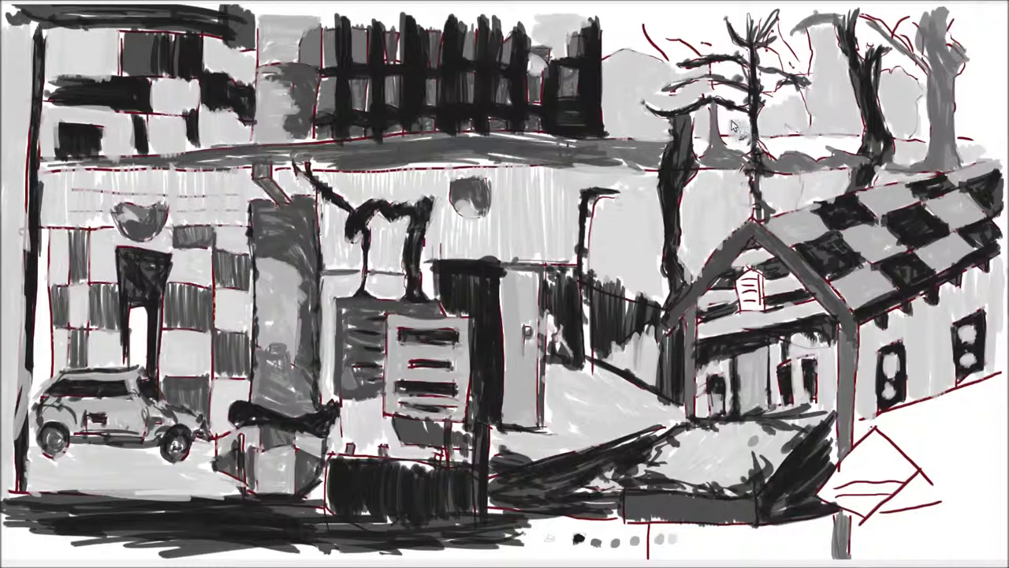
pyautogui.moveTo(726, 31)
pyautogui.mouseDown()
pyautogui.moveTo(639, 39)
pyautogui.moveTo(793, 33)
pyautogui.moveTo(781, 64)
pyautogui.moveTo(883, 63)
pyautogui.moveTo(924, 117)
pyautogui.moveTo(970, 102)
pyautogui.moveTo(998, 48)
pyautogui.moveTo(880, 17)
pyautogui.mouseUp()
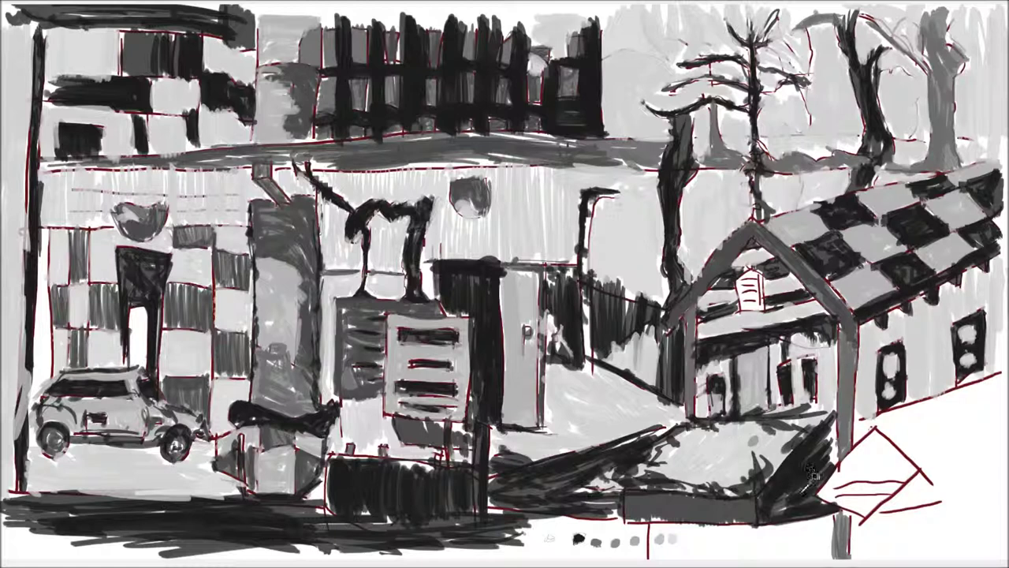
# Step: Hatch the lower-right fence area with dark vertical strokes
pyautogui.moveTo(883, 410)
pyautogui.mouseDown()
pyautogui.moveTo(927, 536)
pyautogui.moveTo(961, 403)
pyautogui.moveTo(989, 536)
pyautogui.moveTo(906, 394)
pyautogui.mouseUp()
pyautogui.moveTo(914, 493); pyautogui.dragTo(871, 552)
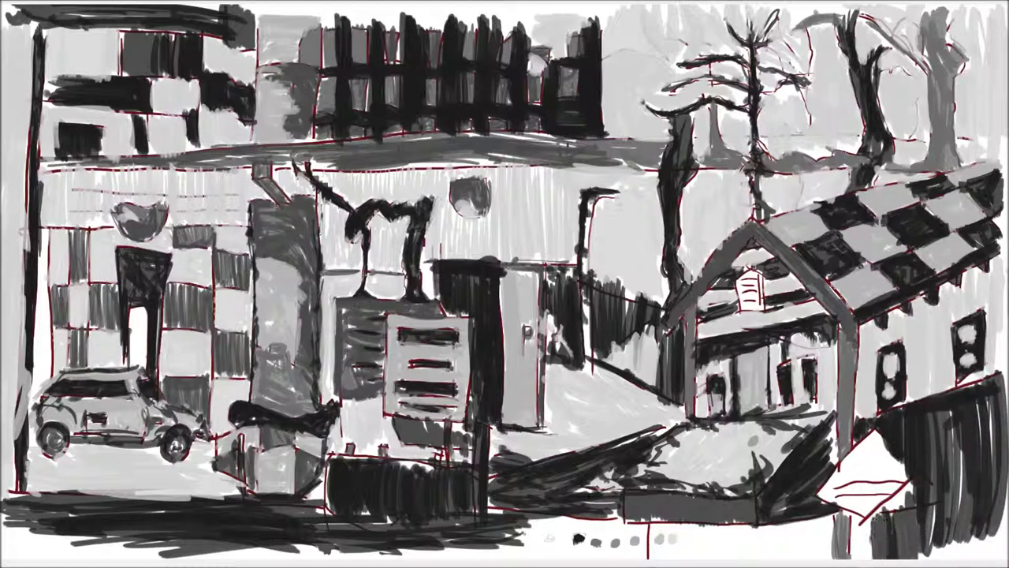
pyautogui.moveTo(883, 517); pyautogui.dragTo(852, 564)
pyautogui.moveTo(836, 418); pyautogui.dragTo(875, 465)
pyautogui.moveTo(820, 434); pyautogui.dragTo(889, 505)
# Step: Darken the doorway and widen the dark shadow under the car
pyautogui.moveTo(141, 304); pyautogui.dragTo(154, 382)
pyautogui.moveTo(71, 457); pyautogui.dragTo(181, 470)
pyautogui.moveTo(117, 466); pyautogui.dragTo(35, 463)
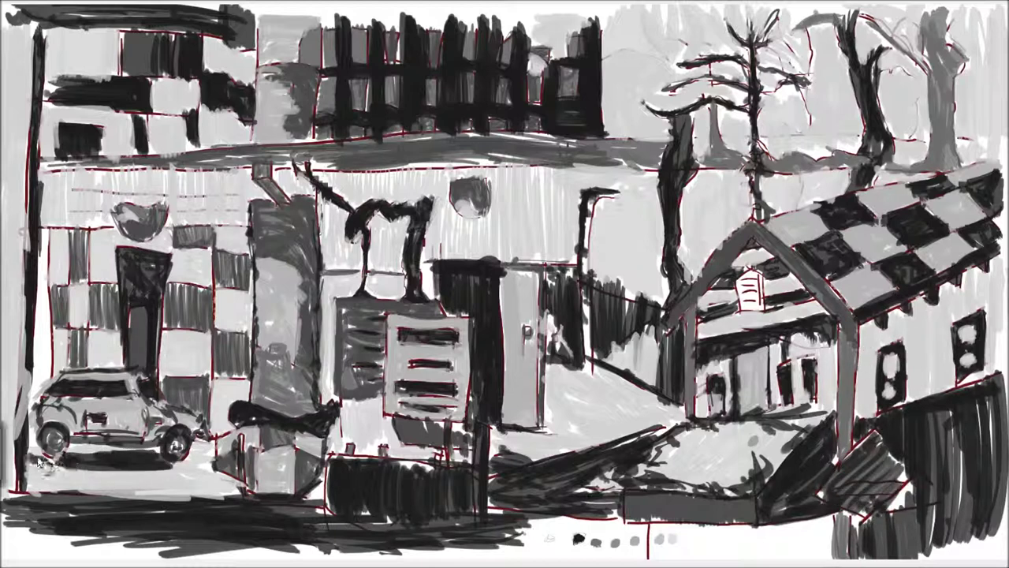
# Step: Darken the pipes, the round lamp and the house's gable area
pyautogui.moveTo(549, 171); pyautogui.dragTo(566, 228)
pyautogui.moveTo(622, 181); pyautogui.dragTo(602, 249)
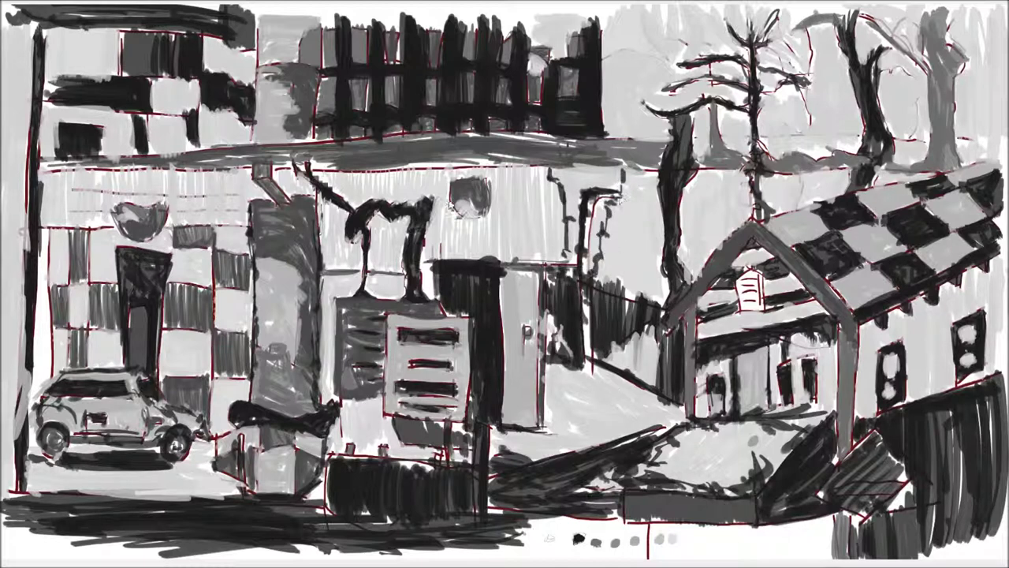
pyautogui.moveTo(483, 183); pyautogui.dragTo(456, 188)
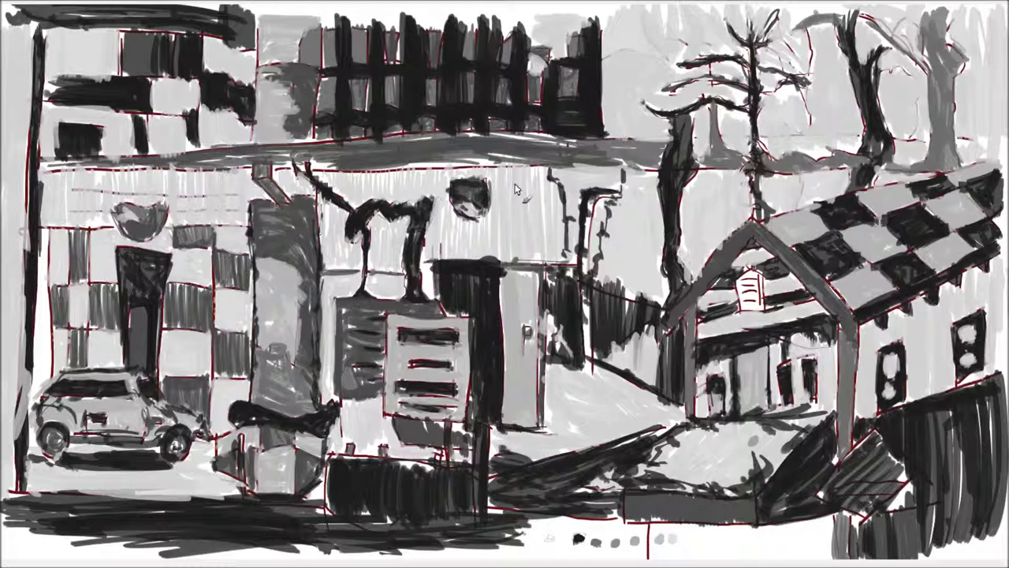
pyautogui.moveTo(745, 272)
pyautogui.mouseDown()
pyautogui.moveTo(757, 309)
pyautogui.moveTo(755, 205)
pyautogui.moveTo(777, 307)
pyautogui.moveTo(758, 387)
pyautogui.mouseUp()
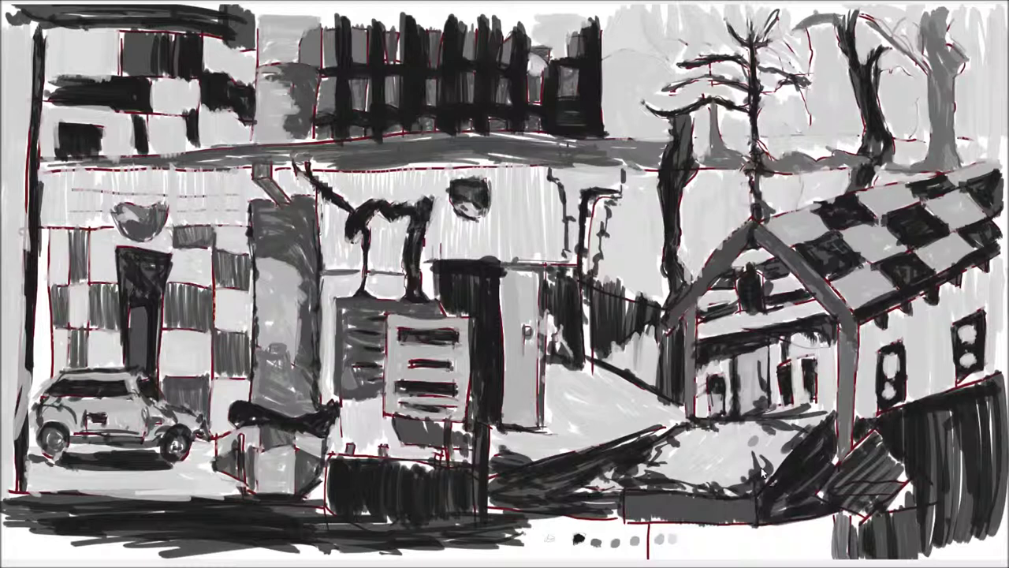
# Step: Darken the left building's bowl shape and checkered wall tiles
pyautogui.moveTo(93, 195)
pyautogui.mouseDown()
pyautogui.moveTo(166, 217)
pyautogui.moveTo(55, 236)
pyautogui.mouseUp()
pyautogui.moveTo(173, 229)
pyautogui.mouseDown()
pyautogui.moveTo(229, 236)
pyautogui.moveTo(235, 286)
pyautogui.moveTo(175, 298)
pyautogui.moveTo(221, 339)
pyautogui.mouseUp()
pyautogui.moveTo(87, 280); pyautogui.dragTo(118, 328)
pyautogui.moveTo(55, 280); pyautogui.dragTo(87, 363)
pyautogui.moveTo(162, 370)
pyautogui.mouseDown()
pyautogui.moveTo(205, 402)
pyautogui.moveTo(217, 442)
pyautogui.mouseUp()
# Step: Darken the car's outline and wheels, the pavement, and the tall pillar with its base
pyautogui.moveTo(178, 410); pyautogui.dragTo(130, 442)
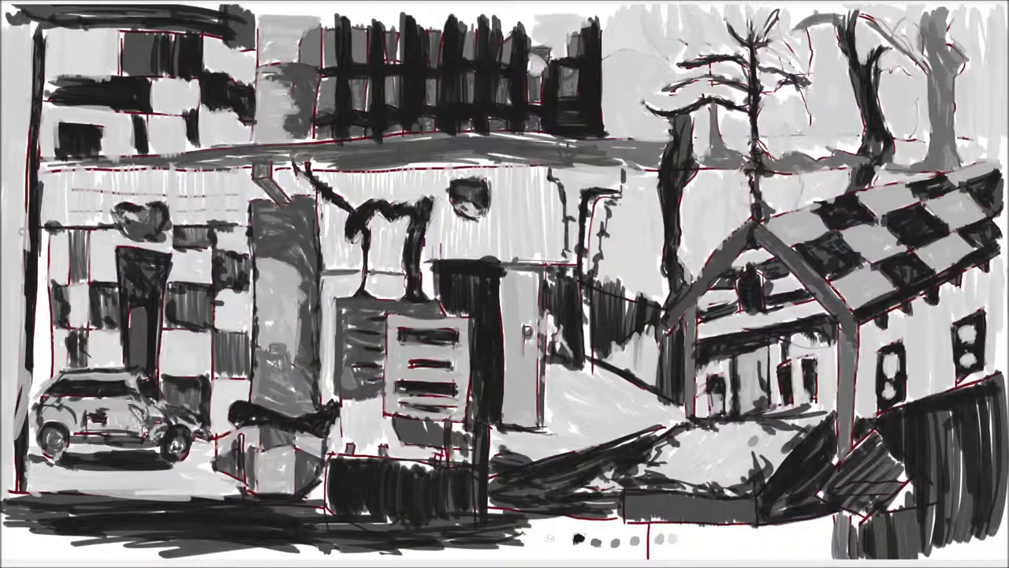
pyautogui.moveTo(51, 402); pyautogui.dragTo(78, 453)
pyautogui.moveTo(209, 398)
pyautogui.mouseDown()
pyautogui.moveTo(237, 467)
pyautogui.moveTo(308, 467)
pyautogui.mouseUp()
pyautogui.moveTo(253, 448); pyautogui.dragTo(316, 489)
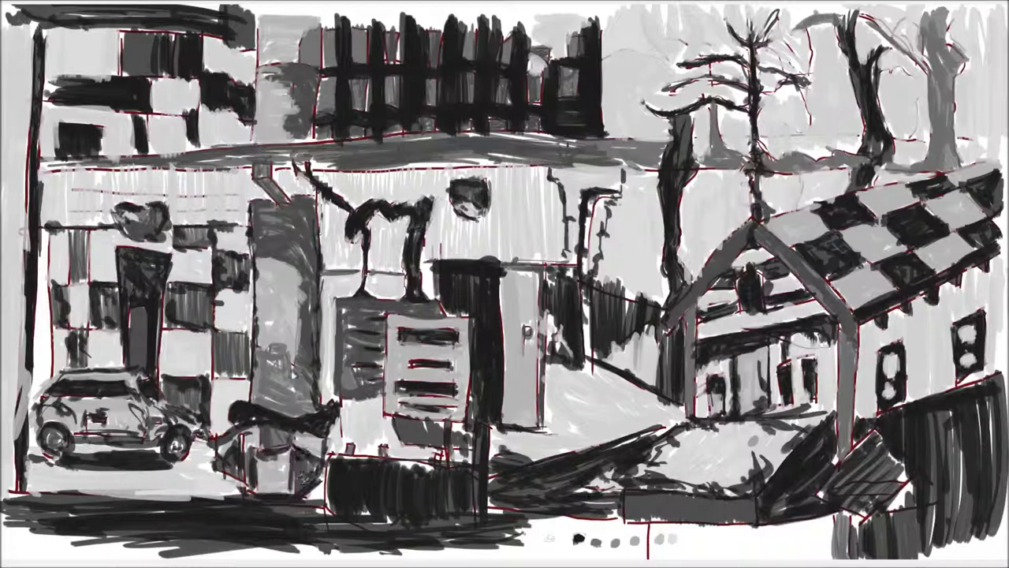
pyautogui.moveTo(308, 324); pyautogui.dragTo(265, 386)
pyautogui.moveTo(308, 260); pyautogui.dragTo(297, 202)
# Step: Darken the diagonal pipe, the horizontal beams and the upper beam's supports
pyautogui.moveTo(260, 164); pyautogui.dragTo(280, 206)
pyautogui.moveTo(314, 158)
pyautogui.mouseDown()
pyautogui.moveTo(251, 183)
pyautogui.moveTo(44, 172)
pyautogui.mouseUp()
pyautogui.moveTo(162, 151); pyautogui.dragTo(461, 142)
pyautogui.moveTo(316, 164)
pyautogui.mouseDown()
pyautogui.moveTo(485, 169)
pyautogui.moveTo(631, 146)
pyautogui.moveTo(583, 185)
pyautogui.moveTo(552, 193)
pyautogui.mouseUp()
# Step: Darken the tree trunks and their bases, outlining the far-right trunk
pyautogui.moveTo(716, 118)
pyautogui.mouseDown()
pyautogui.moveTo(745, 185)
pyautogui.moveTo(840, 157)
pyautogui.mouseUp()
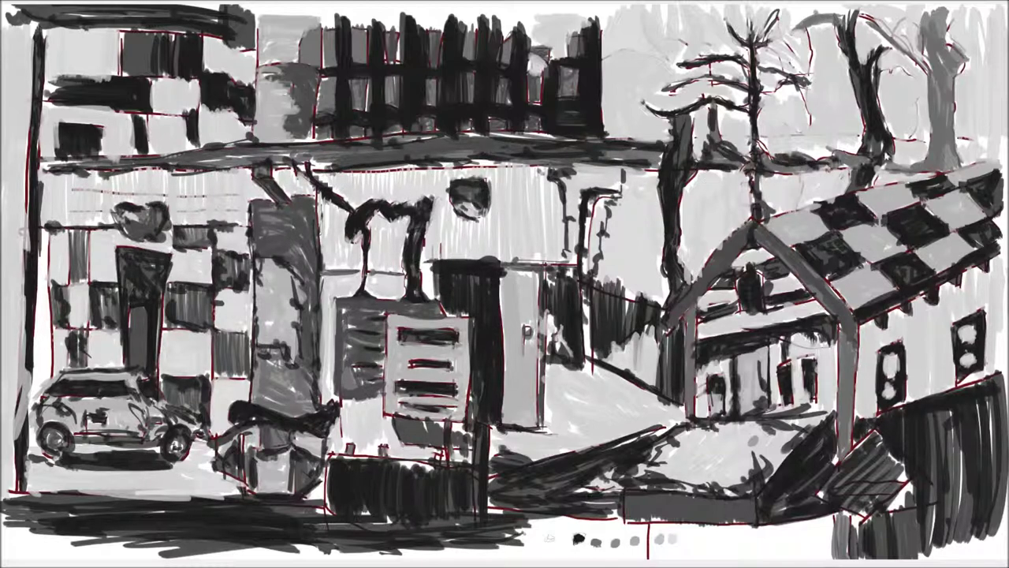
pyautogui.moveTo(934, 87); pyautogui.dragTo(899, 177)
pyautogui.moveTo(859, 16); pyautogui.dragTo(918, 70)
pyautogui.moveTo(921, 9)
pyautogui.mouseDown()
pyautogui.moveTo(950, 109)
pyautogui.moveTo(954, 167)
pyautogui.mouseUp()
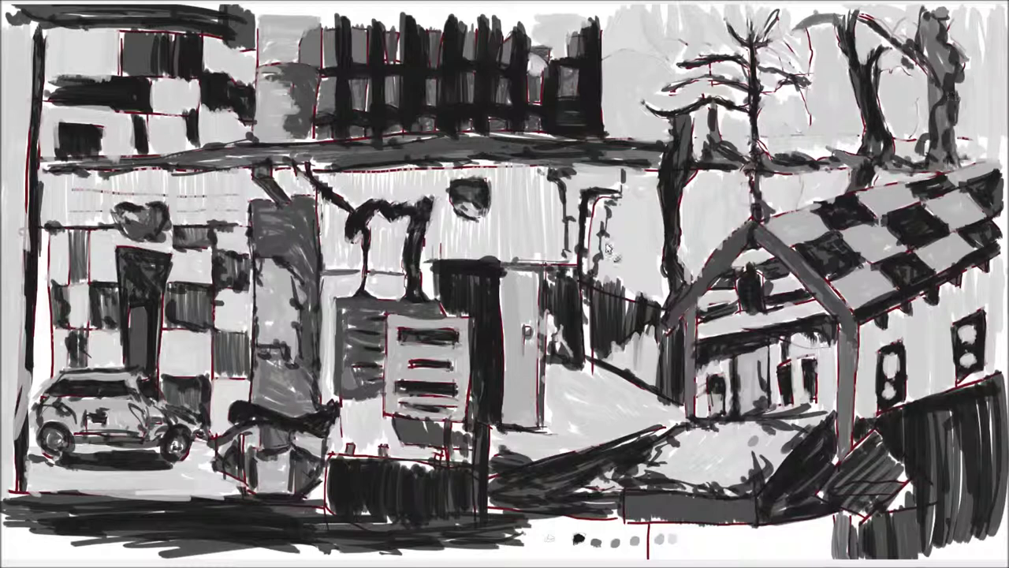
# Step: Thicken the twisted pipe shapes and their bends with dark strokes
pyautogui.moveTo(364, 233)
pyautogui.mouseDown()
pyautogui.moveTo(394, 197)
pyautogui.moveTo(432, 189)
pyautogui.mouseUp()
pyautogui.moveTo(415, 251)
pyautogui.mouseDown()
pyautogui.moveTo(433, 307)
pyautogui.moveTo(398, 224)
pyautogui.mouseUp()
pyautogui.moveTo(339, 244); pyautogui.dragTo(391, 242)
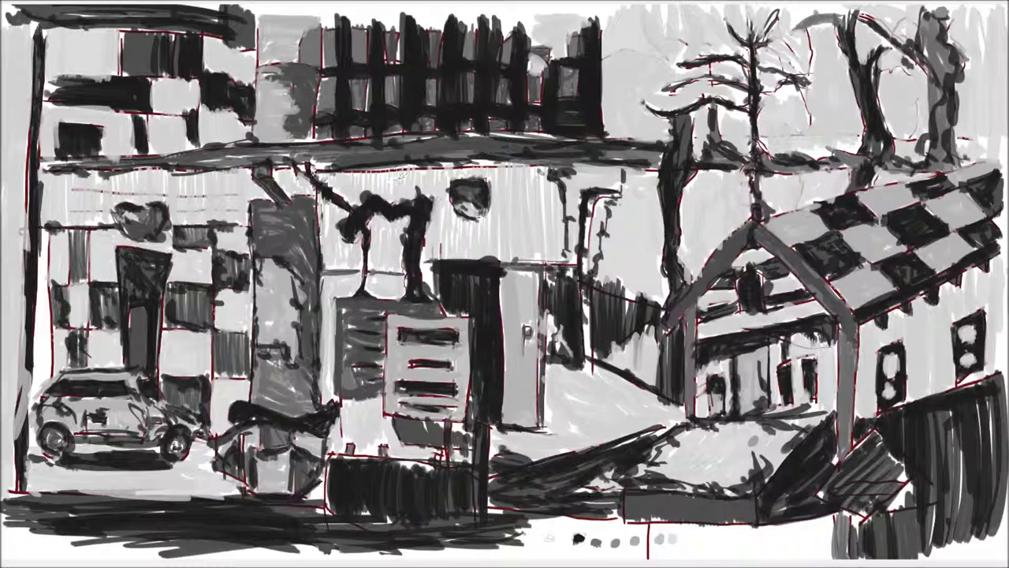